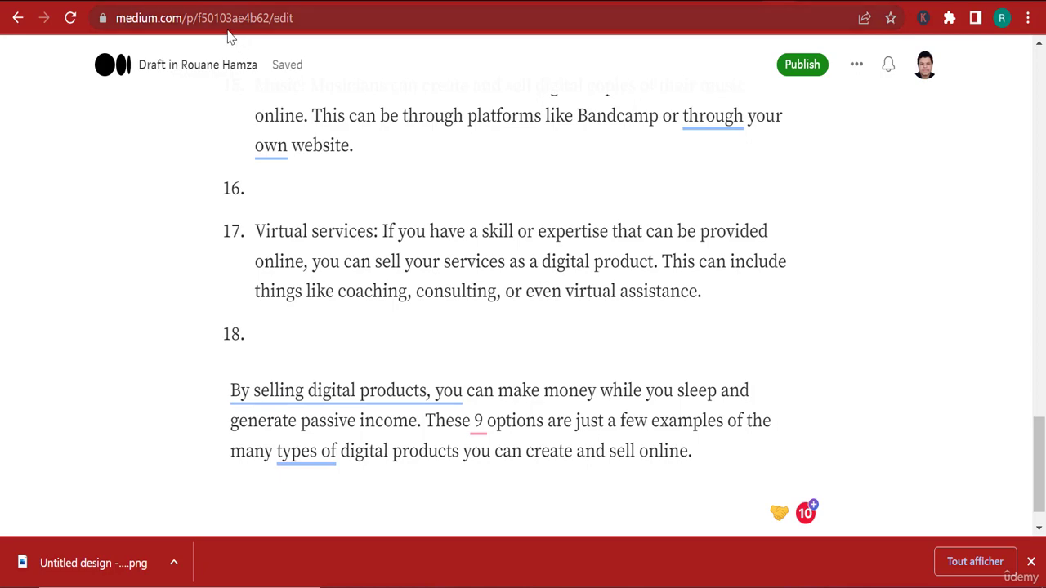
{"action": "scroll", "coordinate": [266, 199], "scroll_direction": "up", "scroll_amount": 10}
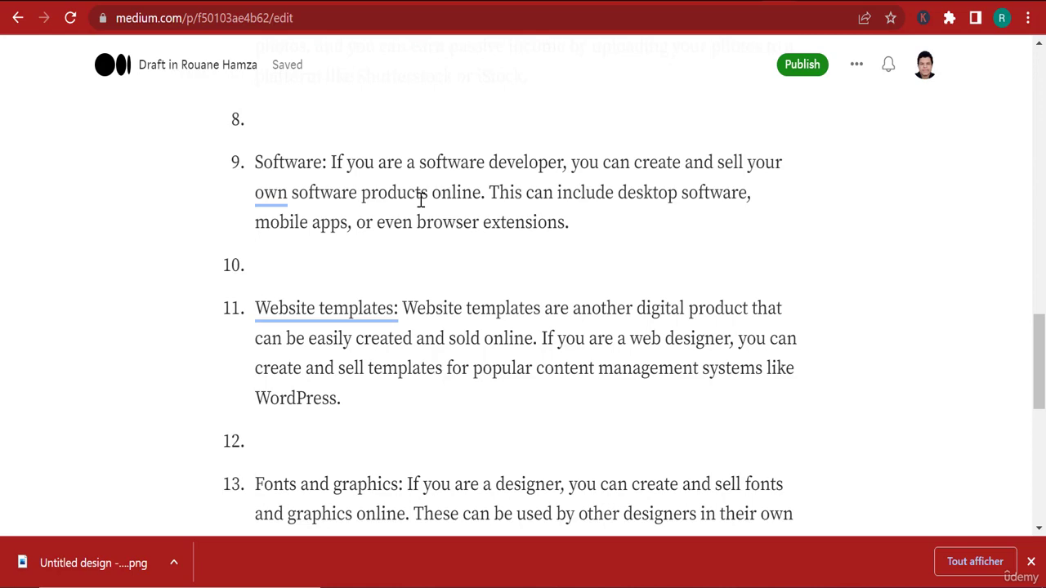
{"action": "scroll", "coordinate": [421, 201], "scroll_direction": "up", "scroll_amount": 3}
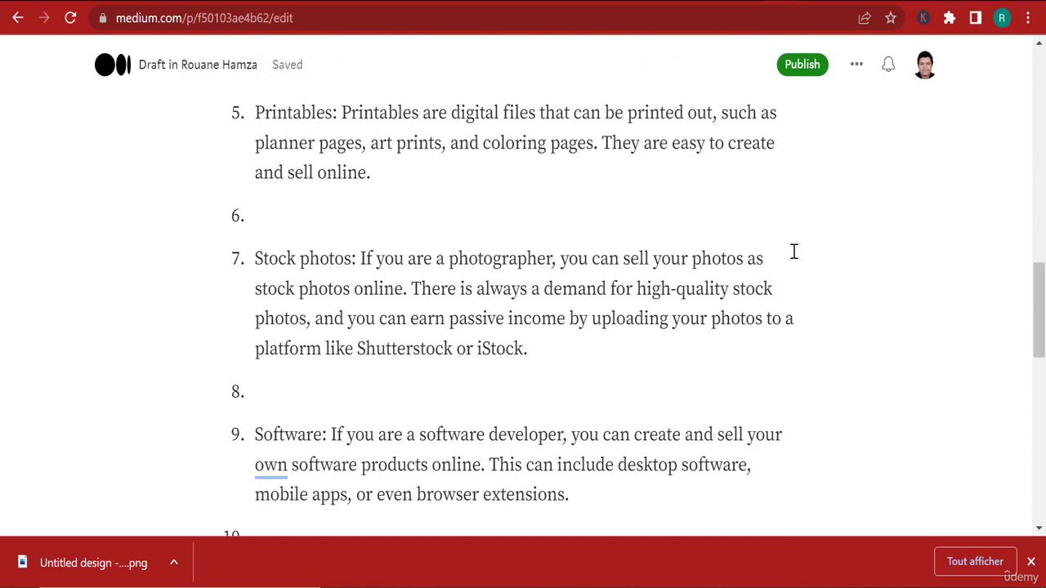
{"action": "scroll", "coordinate": [793, 251], "scroll_direction": "up", "scroll_amount": 15}
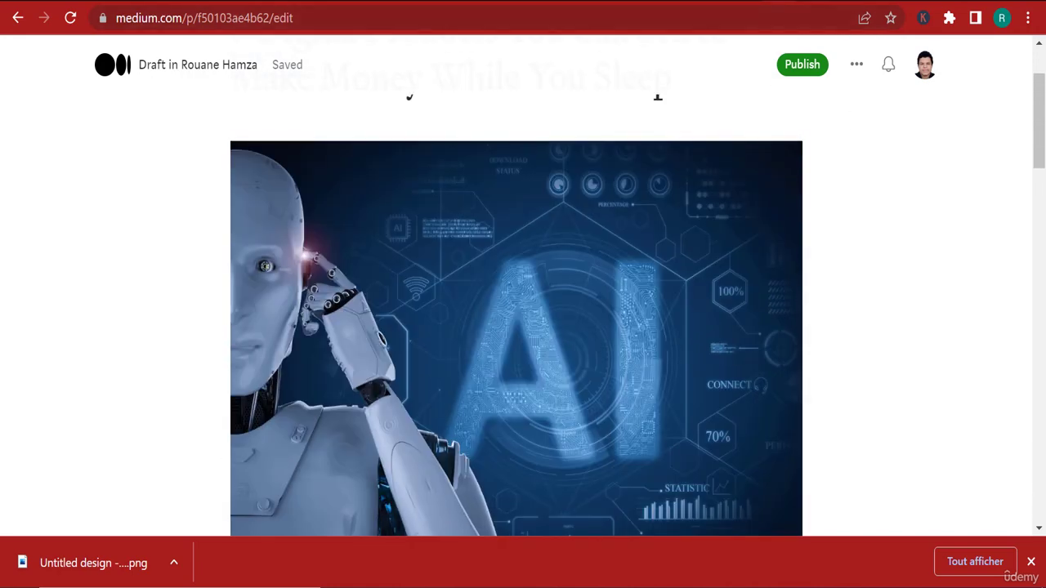
Open google.com in a new browser tab and search for "grammarly".
{"action": "key", "text": "ctrl+Tab"}
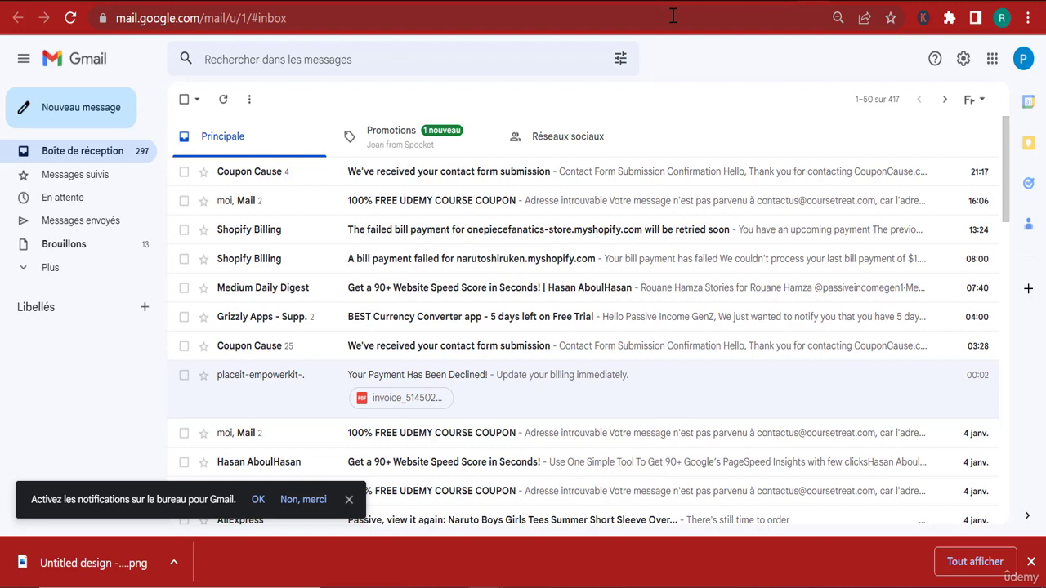
{"action": "left_click", "coordinate": [673, 16]}
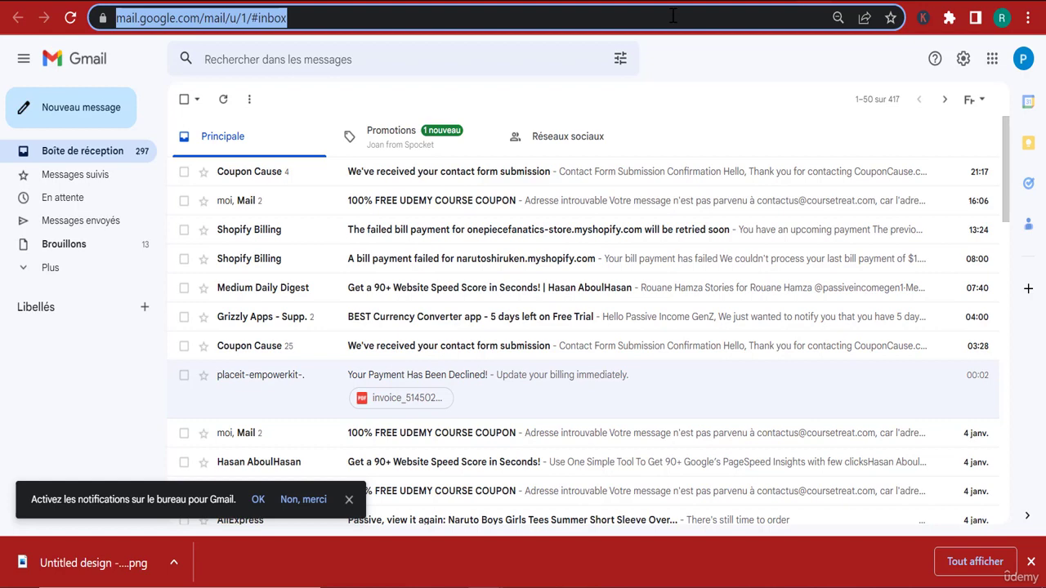
{"action": "type", "text": "gra"}
{"action": "key", "text": "Return"}
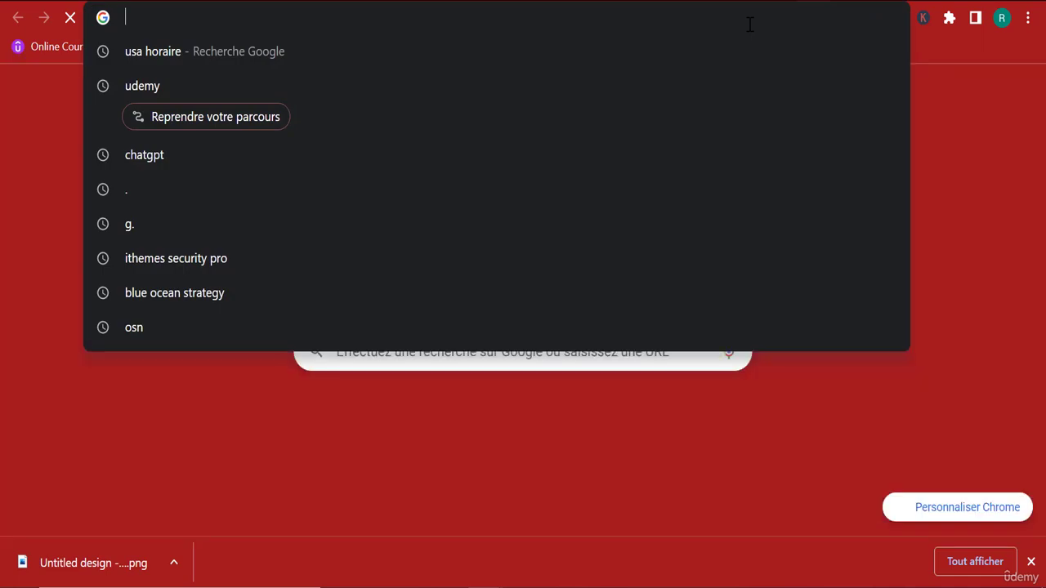
{"action": "type", "text": "google.com"}
{"action": "key", "text": "Return"}
{"action": "type", "text": "gr"}
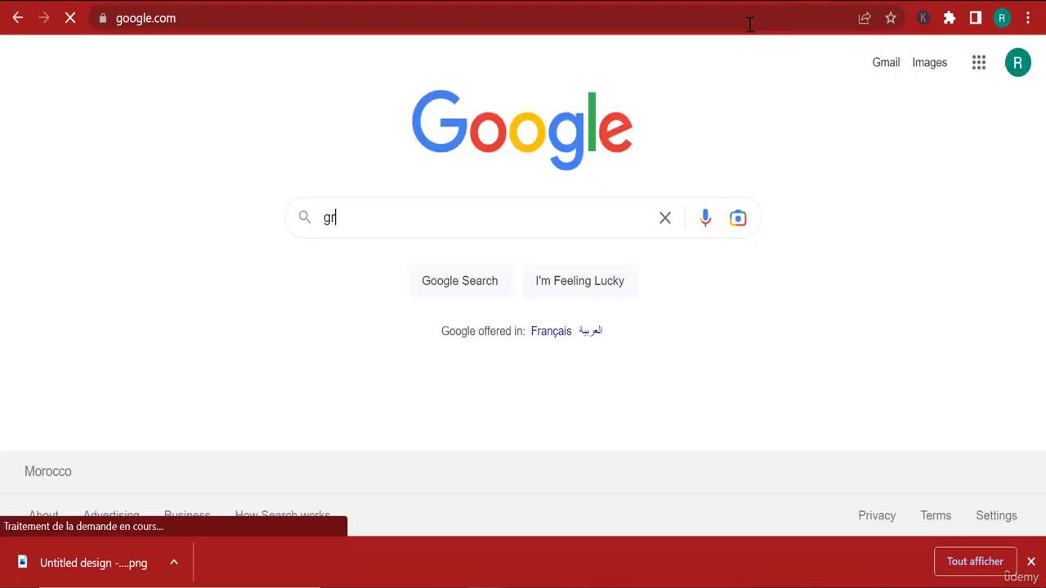
{"action": "type", "text": "ammarl"}
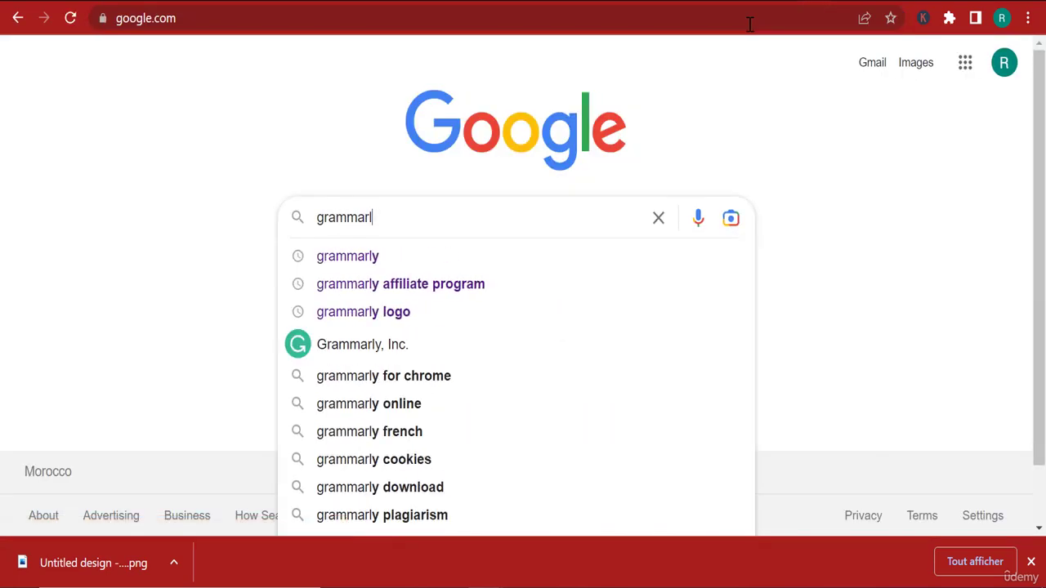
{"action": "type", "text": "y"}
{"action": "key", "text": "Return"}
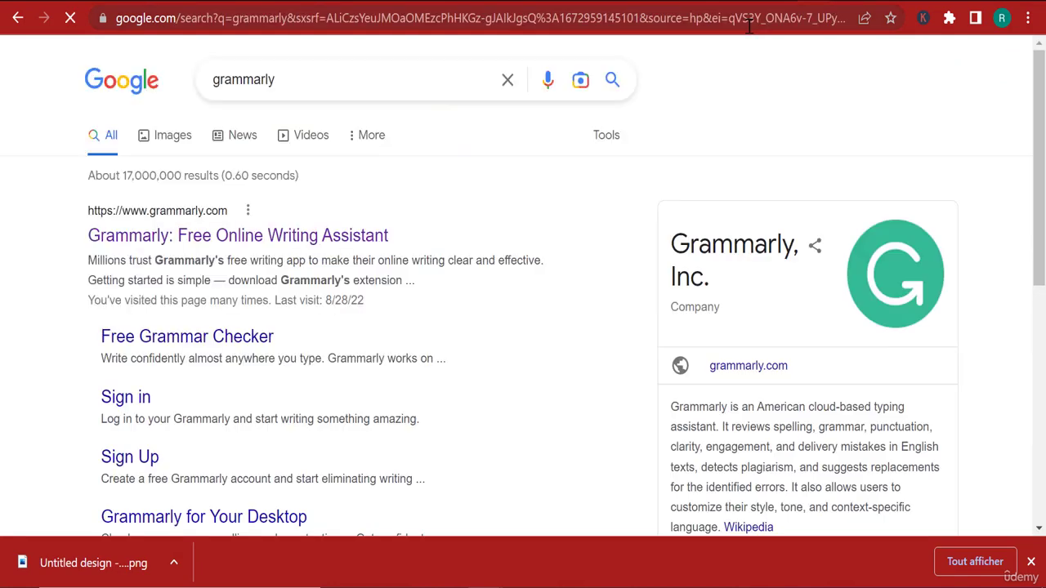
Open the Chrome Web Store result "Grammarly: Grammar Checker and Writing App".
{"action": "left_click", "coordinate": [278, 246]}
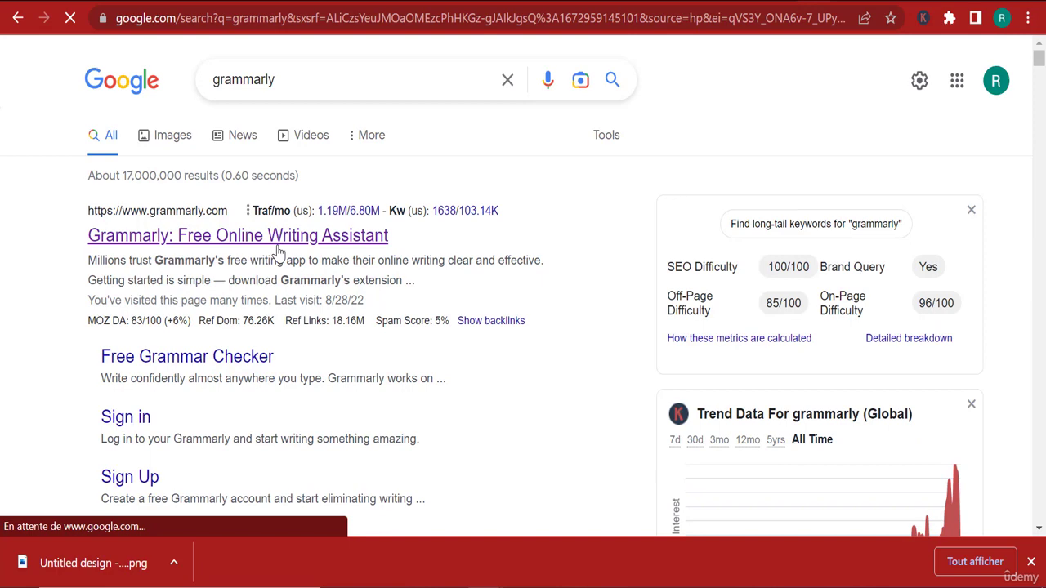
{"action": "scroll", "coordinate": [272, 253], "scroll_direction": "down", "scroll_amount": 3}
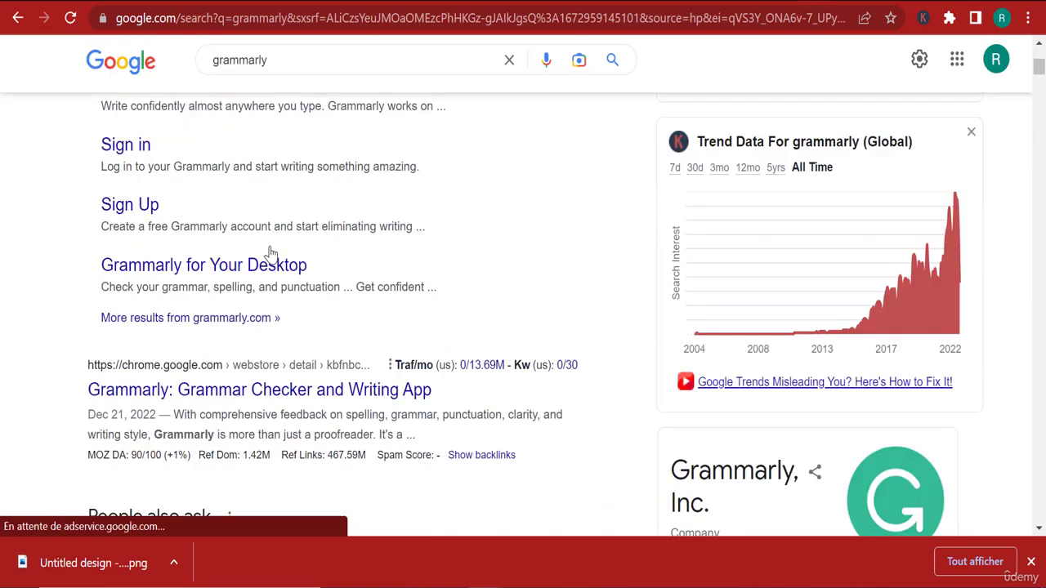
{"action": "left_click", "coordinate": [309, 392]}
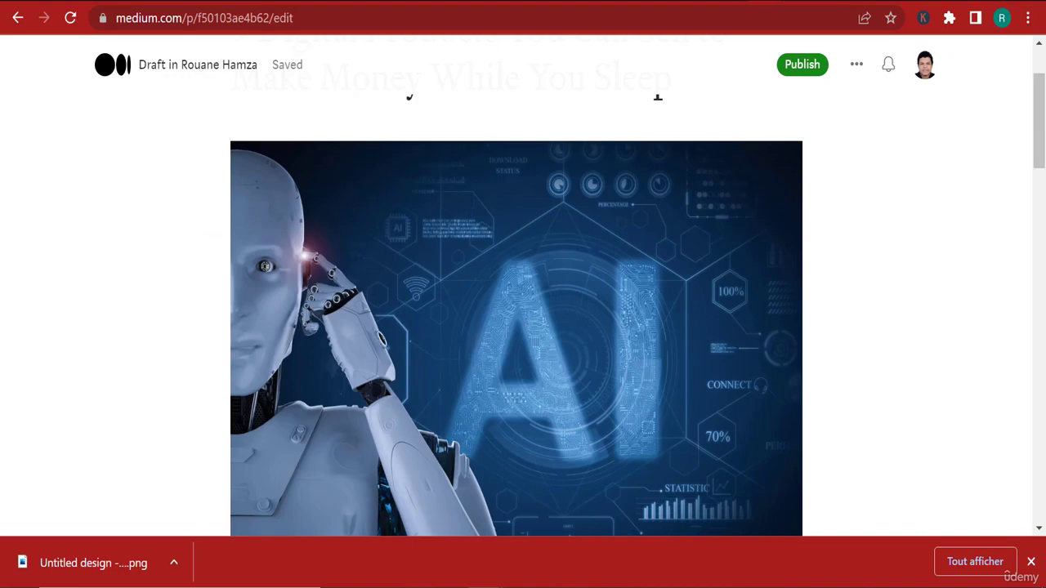
Return to the Medium draft and inspect Grammarly's clarity suggestion for the introduction sentence about products that are easy to create and distribute.
{"action": "scroll", "coordinate": [516, 327], "scroll_direction": "down", "scroll_amount": 5}
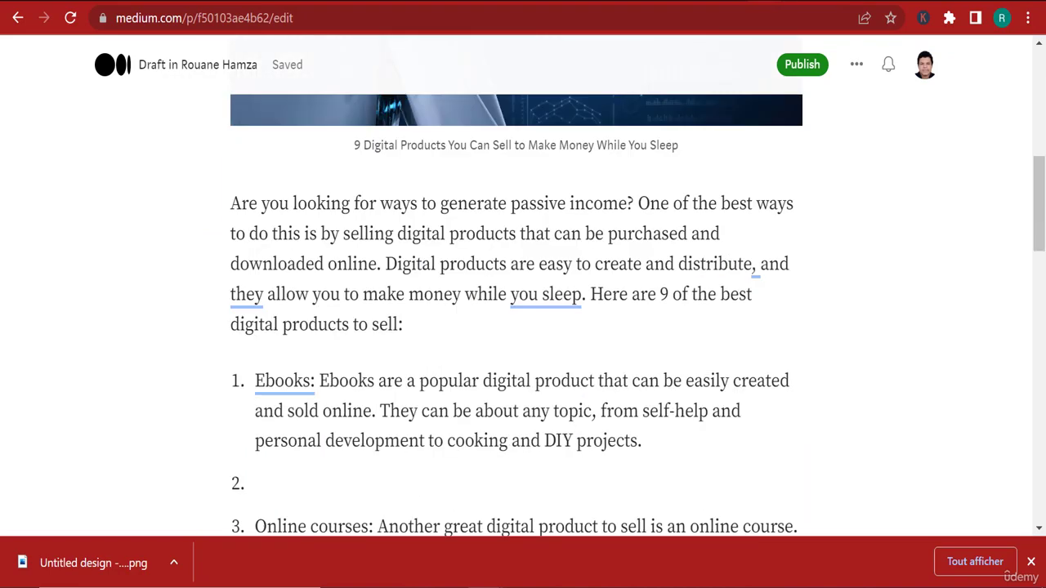
{"action": "left_click_drag", "start_coordinate": [1038, 214], "coordinate": [1041, 237]}
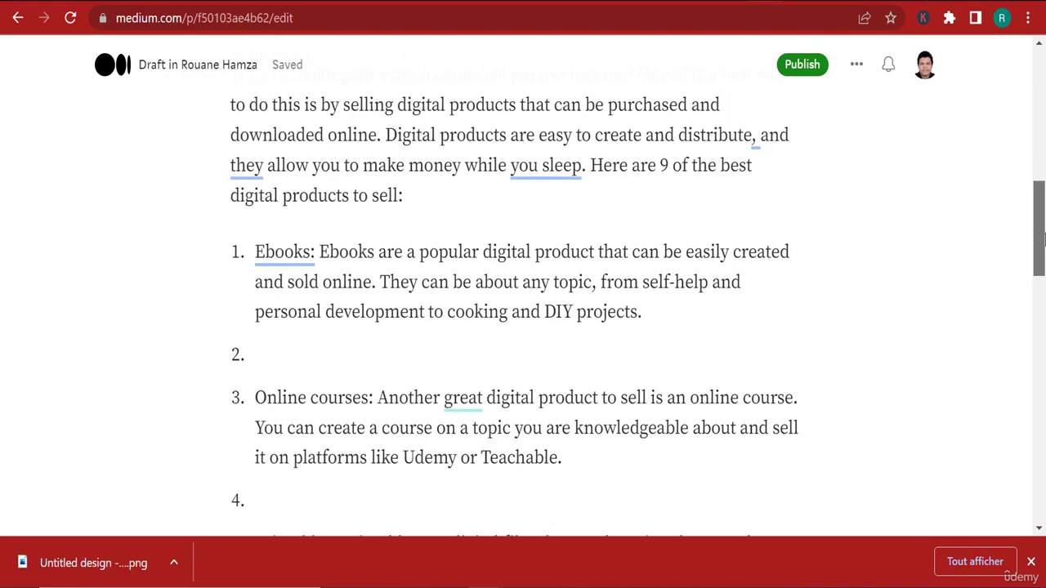
{"action": "left_click", "coordinate": [328, 354]}
{"action": "scroll", "coordinate": [416, 335], "scroll_direction": "up", "scroll_amount": 3}
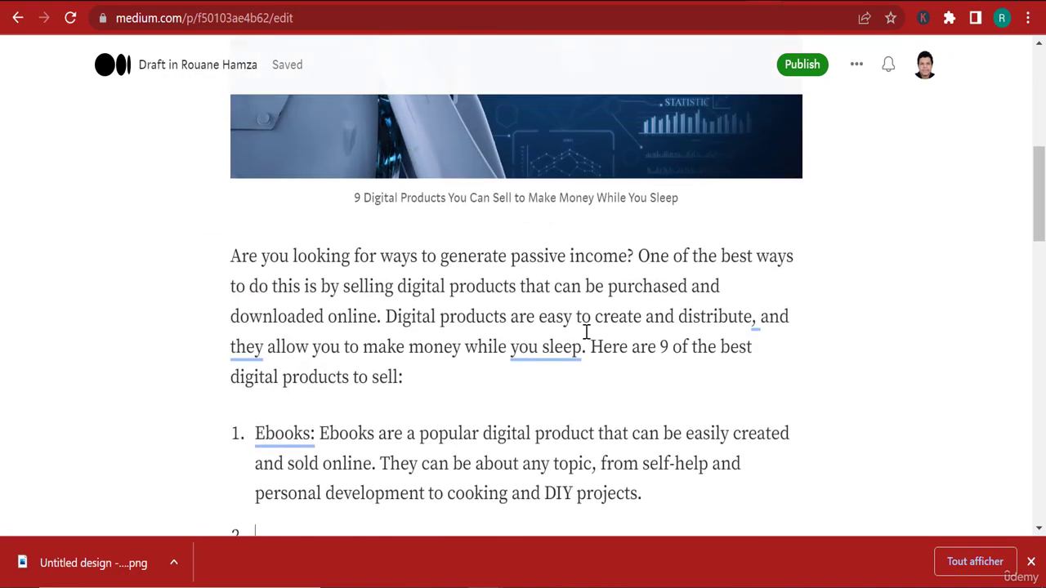
{"action": "mouse_move", "coordinate": [571, 342]}
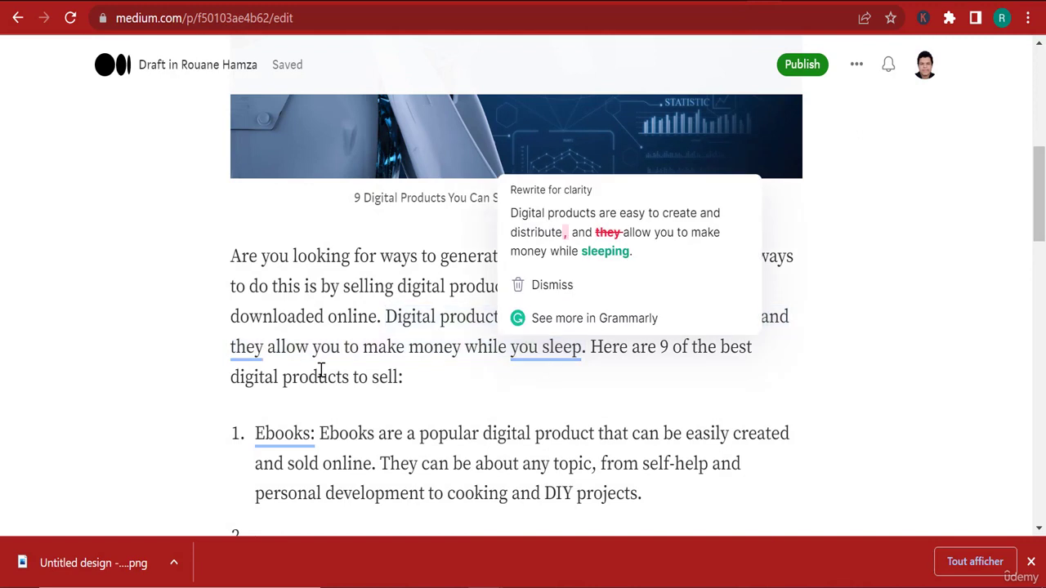
{"action": "mouse_move", "coordinate": [236, 338]}
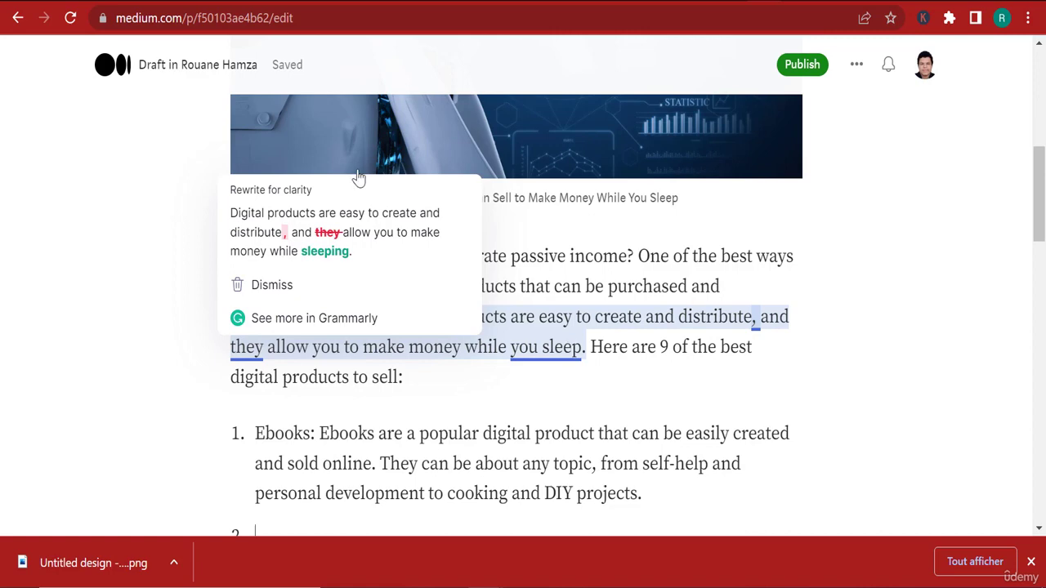
Dismiss the suggestion to replace "great" with "tremendous" in the online courses item.
{"action": "scroll", "coordinate": [603, 250], "scroll_direction": "down", "scroll_amount": 3}
{"action": "scroll", "coordinate": [603, 255], "scroll_direction": "down", "scroll_amount": 2}
{"action": "scroll", "coordinate": [556, 286], "scroll_direction": "up", "scroll_amount": 1}
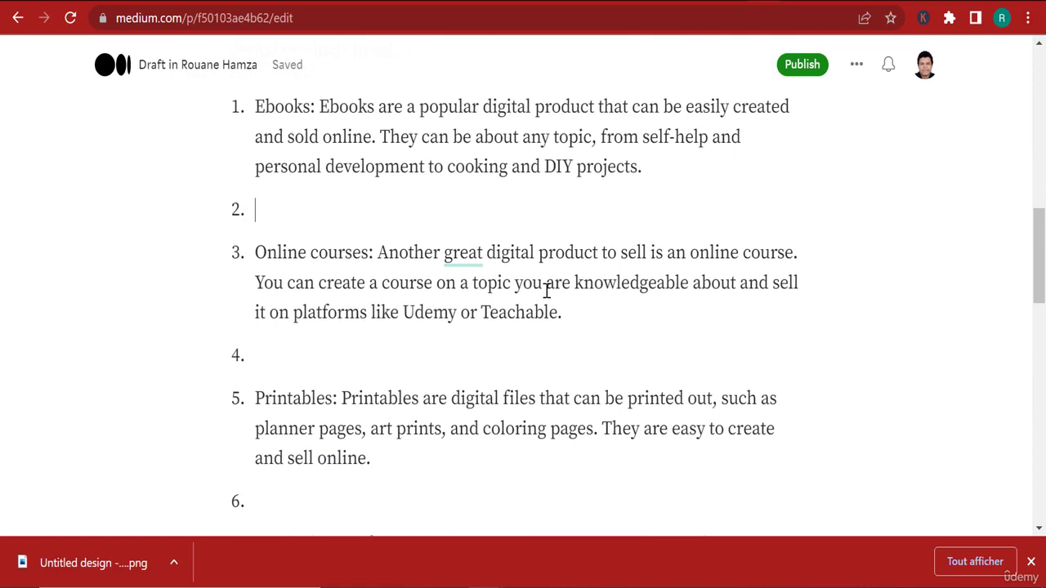
{"action": "mouse_move", "coordinate": [464, 309]}
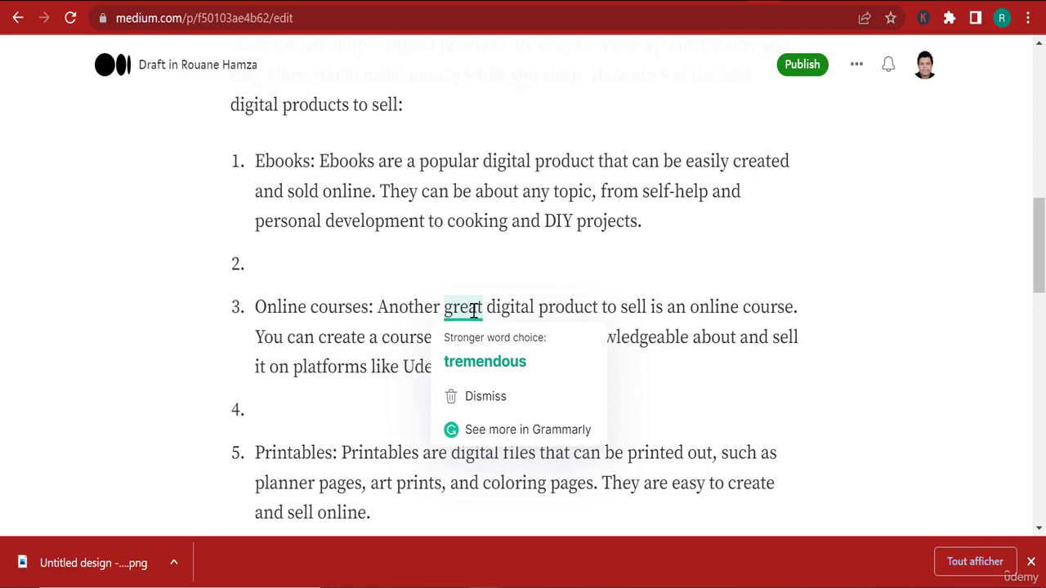
{"action": "left_click", "coordinate": [482, 397]}
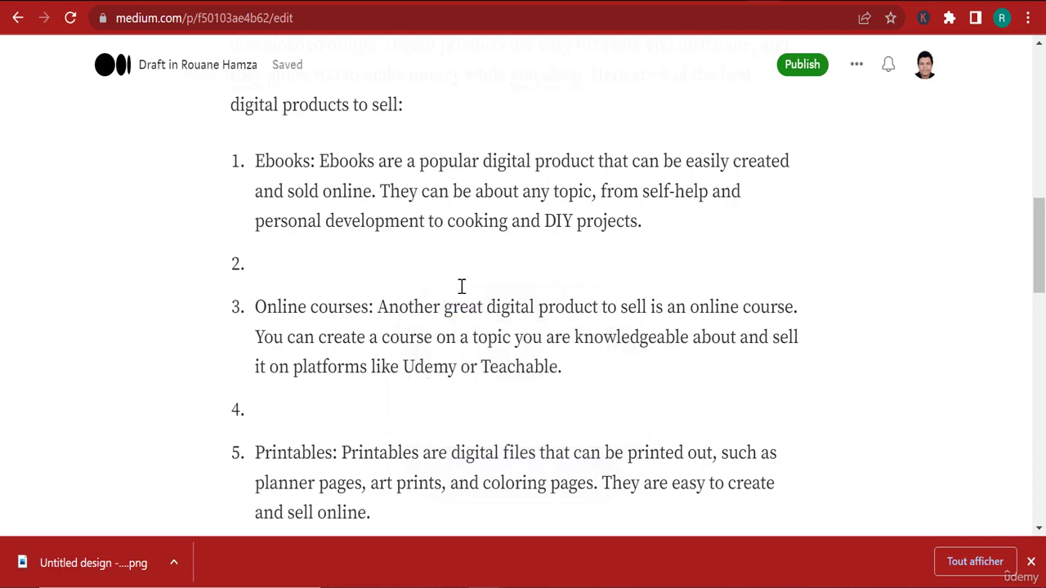
Examine Grammarly's suggestions for "own" in the software item and "If you are" in the website templates item.
{"action": "scroll", "coordinate": [474, 351], "scroll_direction": "down", "scroll_amount": 4}
{"action": "scroll", "coordinate": [452, 349], "scroll_direction": "down", "scroll_amount": 3}
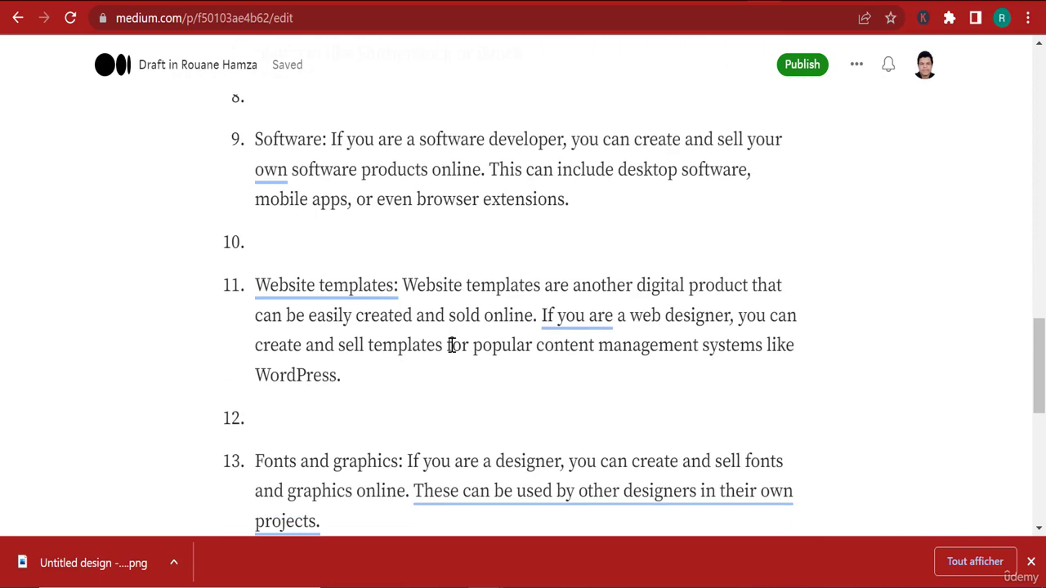
{"action": "left_click", "coordinate": [590, 317]}
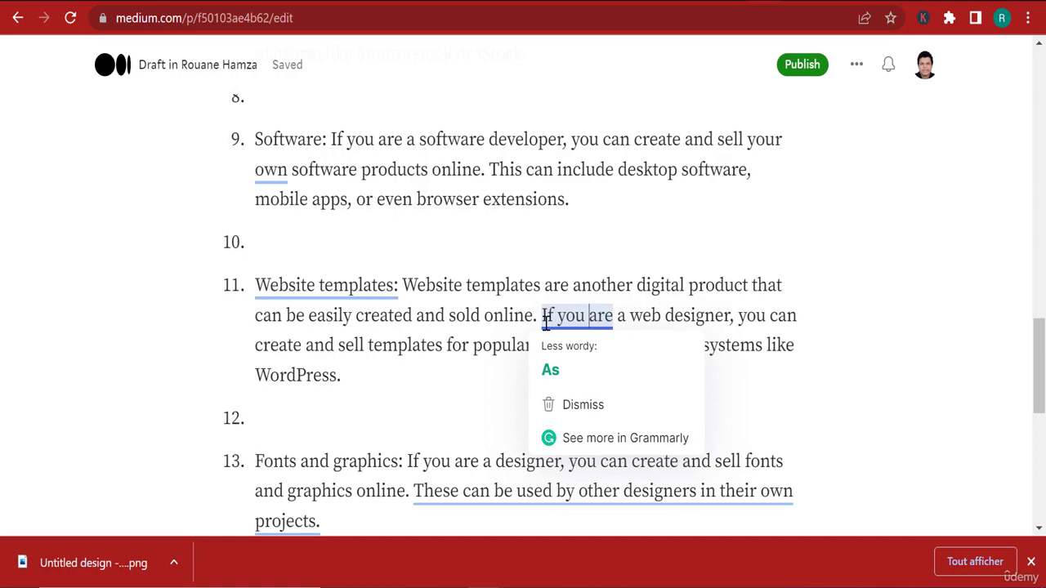
{"action": "scroll", "coordinate": [531, 351], "scroll_direction": "down", "scroll_amount": 7}
{"action": "scroll", "coordinate": [466, 311], "scroll_direction": "up", "scroll_amount": 9}
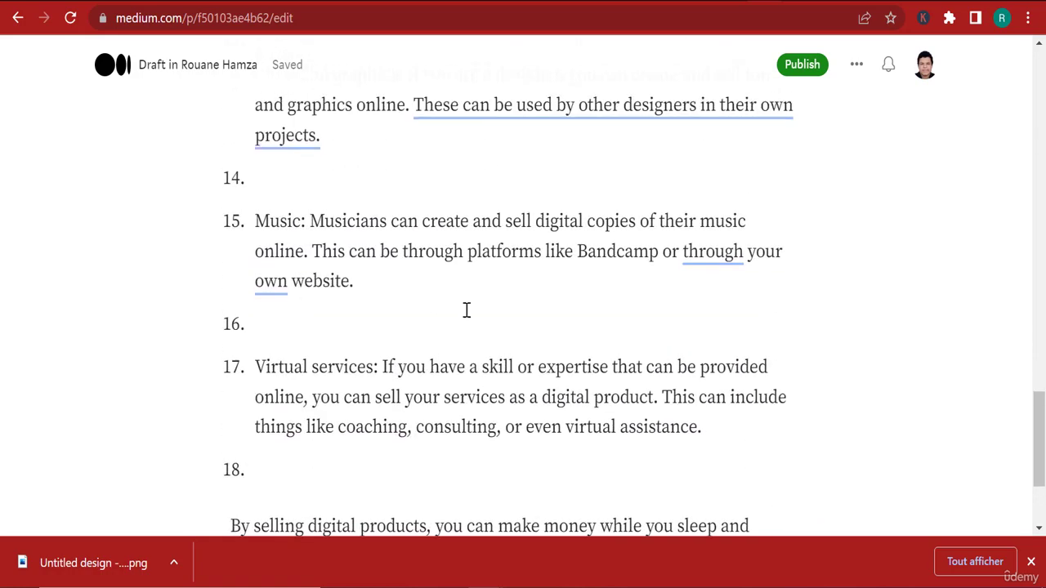
{"action": "scroll", "coordinate": [572, 331], "scroll_direction": "up", "scroll_amount": 3}
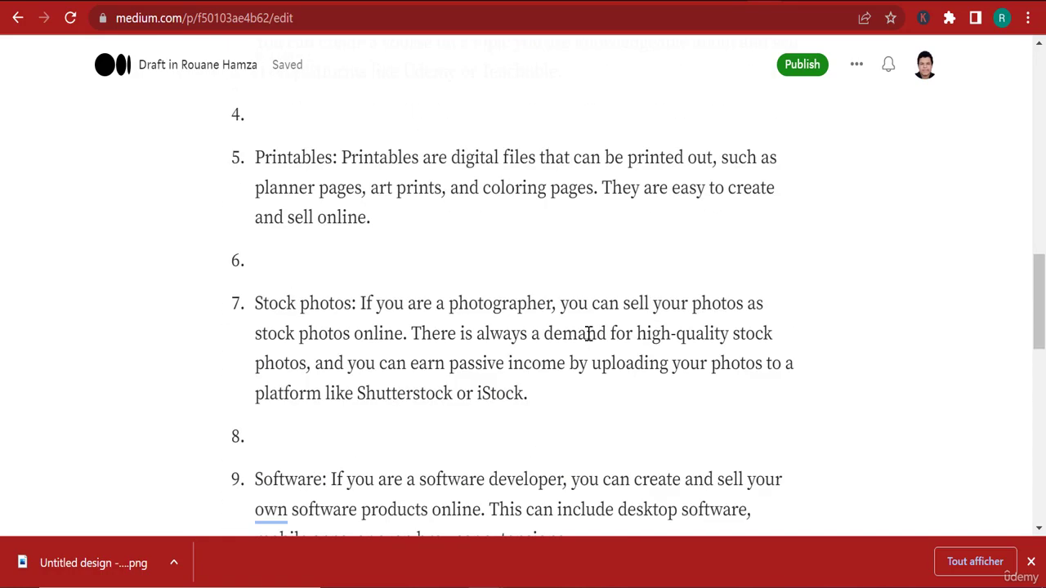
{"action": "scroll", "coordinate": [479, 310], "scroll_direction": "down", "scroll_amount": 4}
{"action": "mouse_move", "coordinate": [279, 239]}
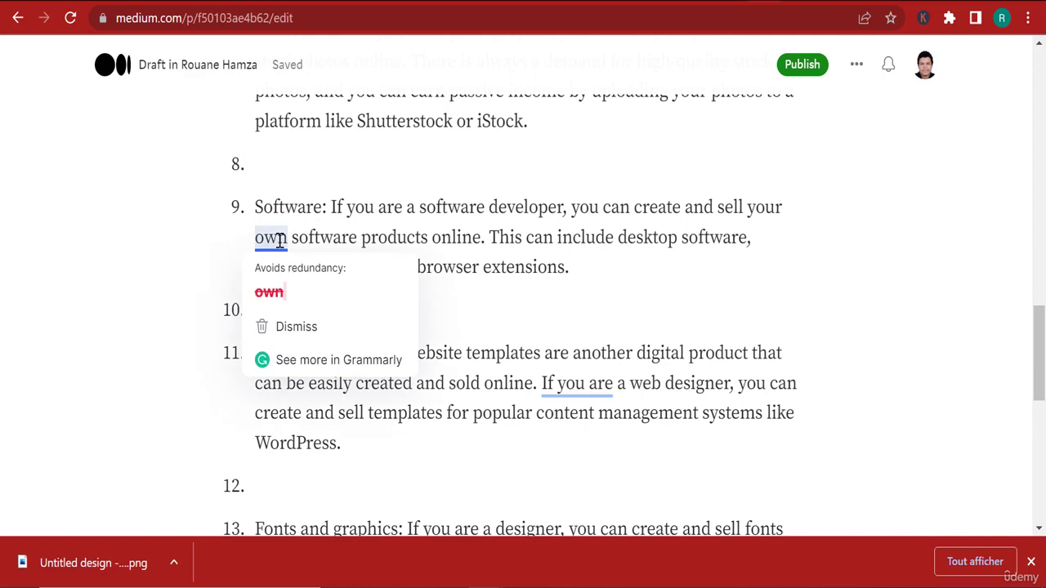
{"action": "mouse_move", "coordinate": [581, 390]}
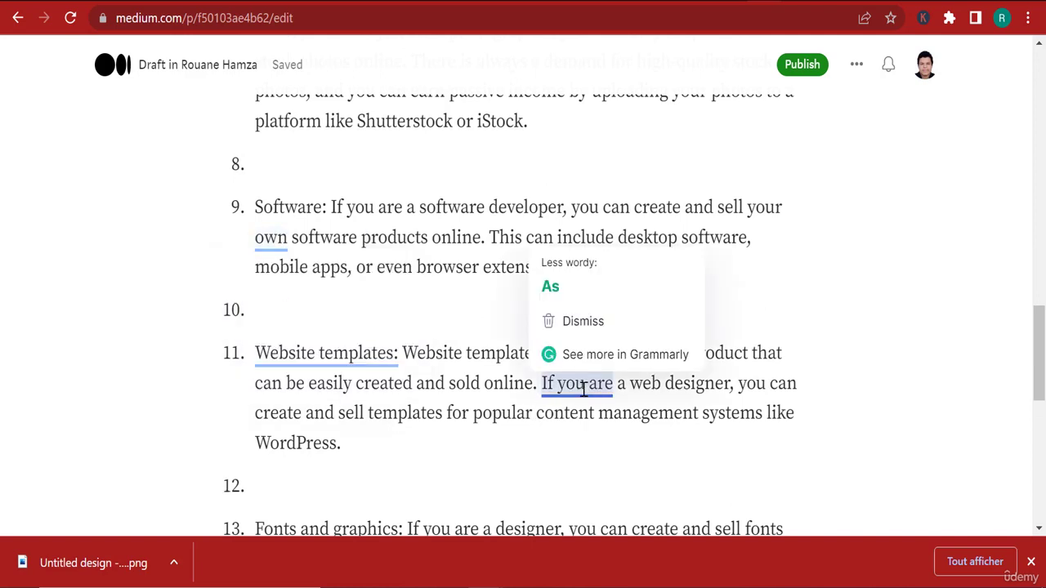
Accept the clarity rewrite that removes the redundant "Website templates:" from the start of item 11.
{"action": "mouse_move", "coordinate": [335, 355]}
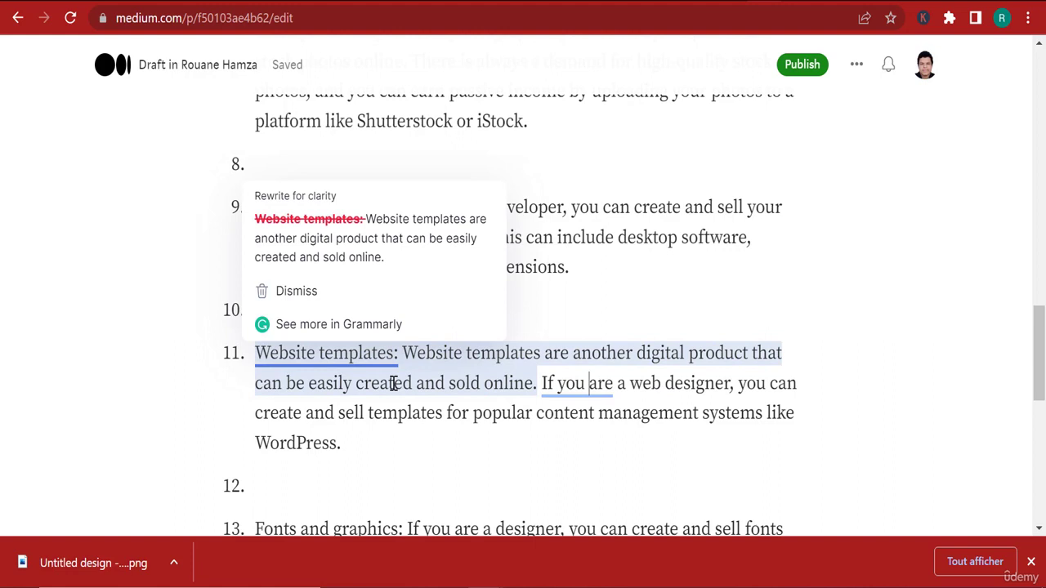
{"action": "left_click_drag", "start_coordinate": [542, 355], "coordinate": [402, 354]}
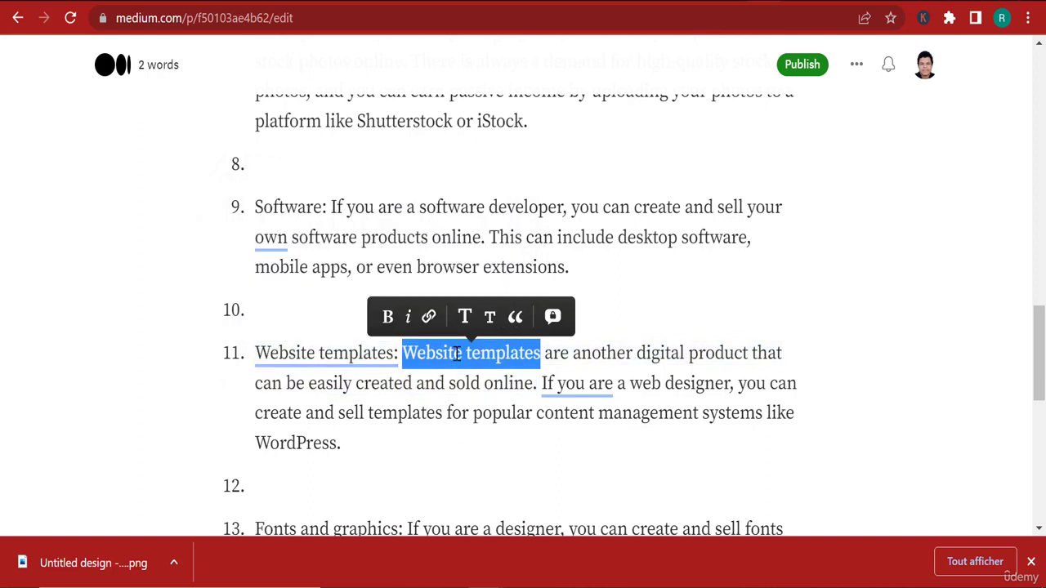
{"action": "left_click", "coordinate": [346, 347]}
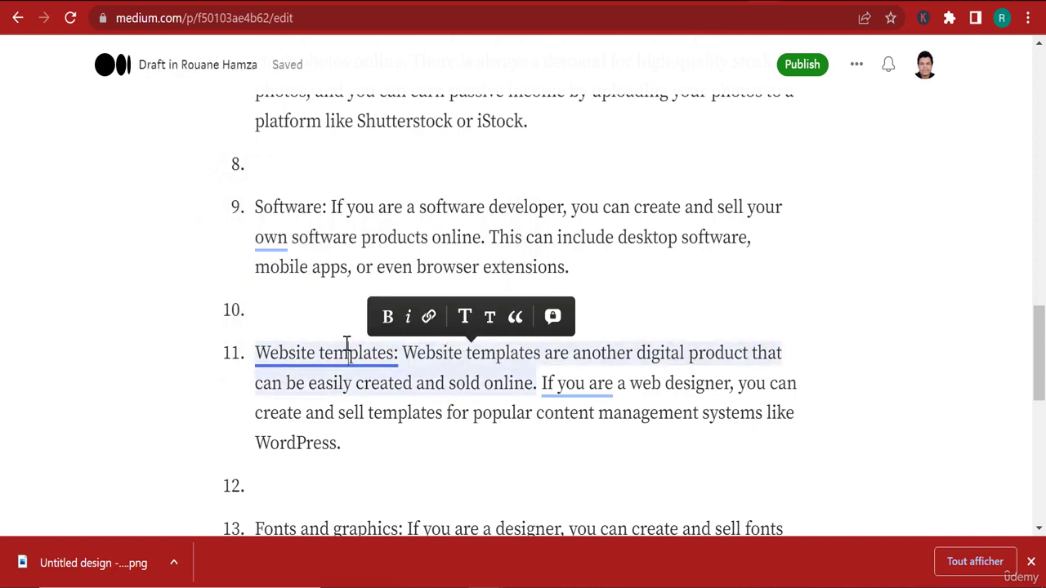
{"action": "left_click", "coordinate": [357, 236]}
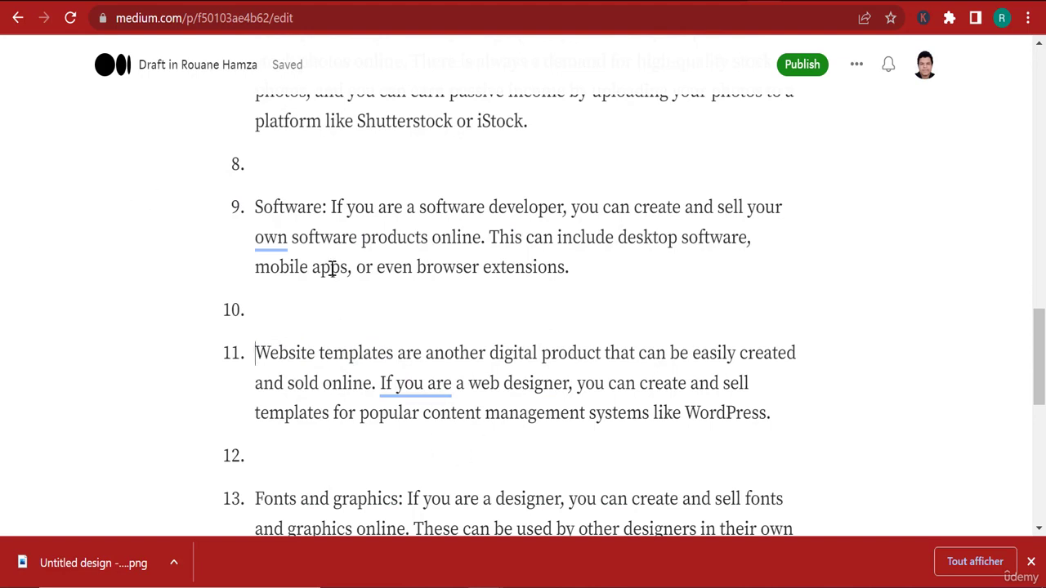
In Grammarly's web editor, create a new document with goals set to Email domain, Convince and Tell A Story intent, and Expert audience.
{"action": "key", "text": "ctrl+Tab"}
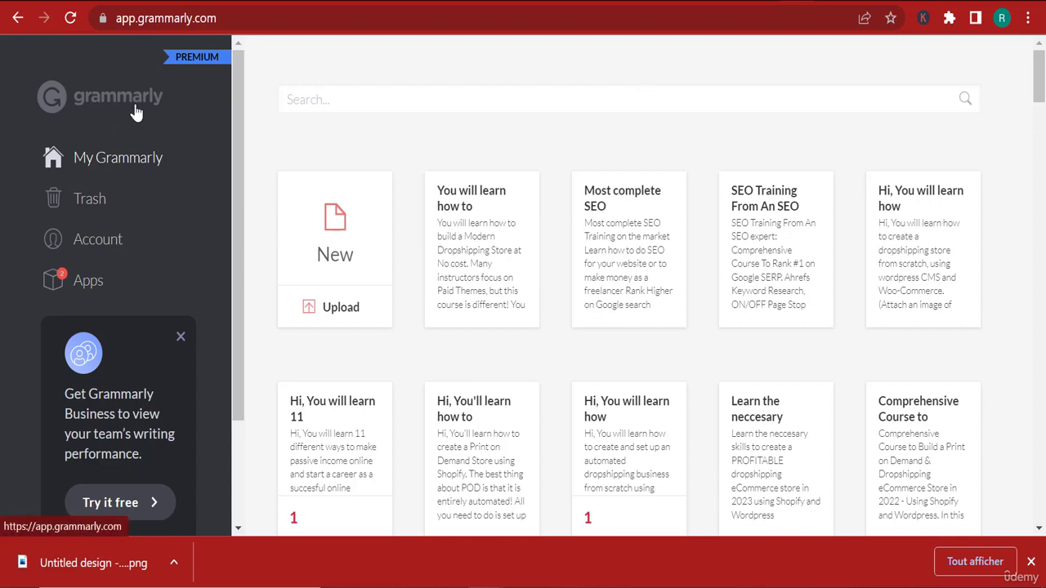
{"action": "left_click", "coordinate": [323, 256]}
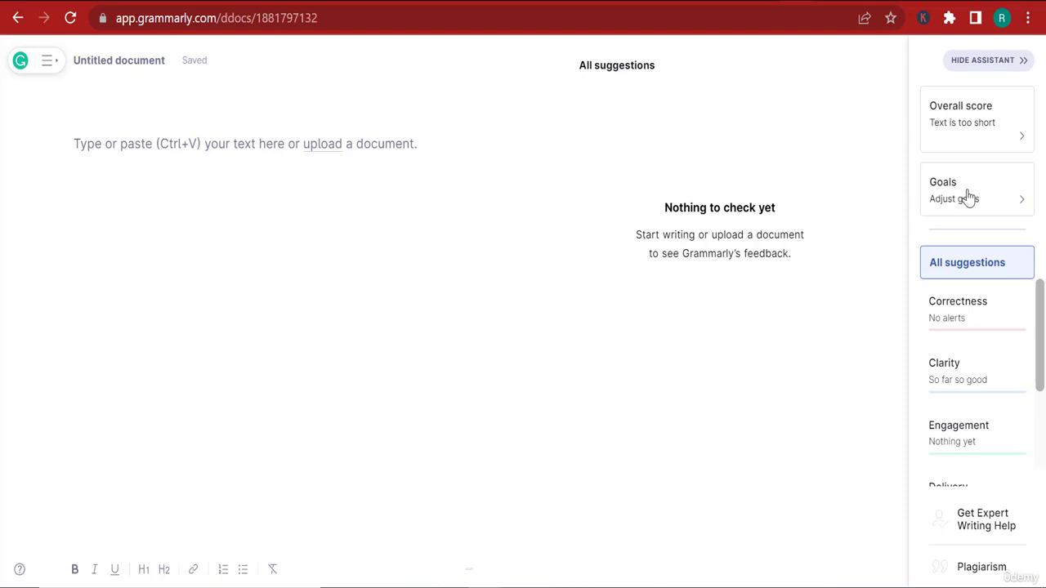
{"action": "left_click", "coordinate": [968, 197]}
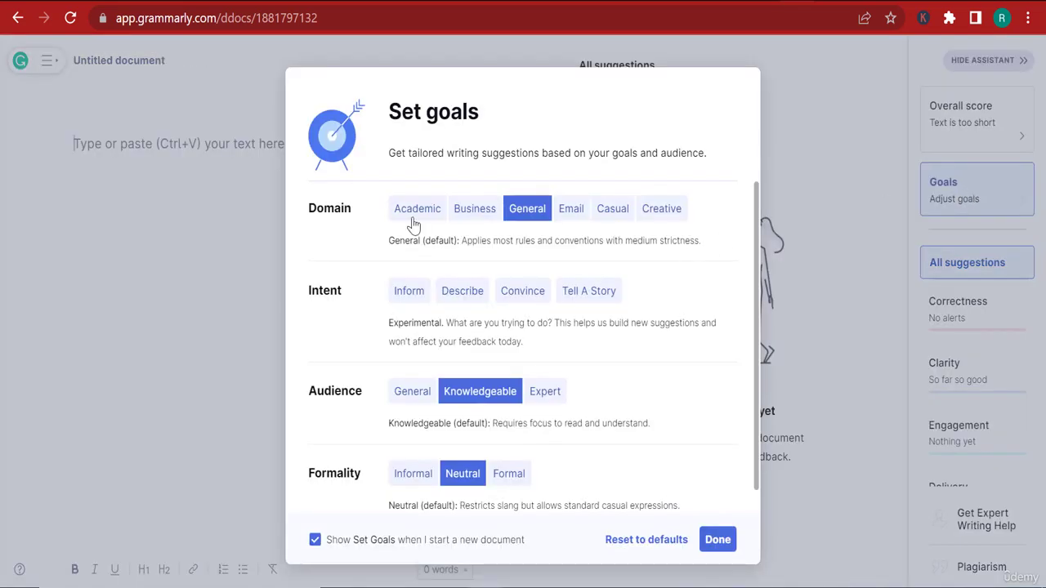
{"action": "left_click", "coordinate": [577, 209]}
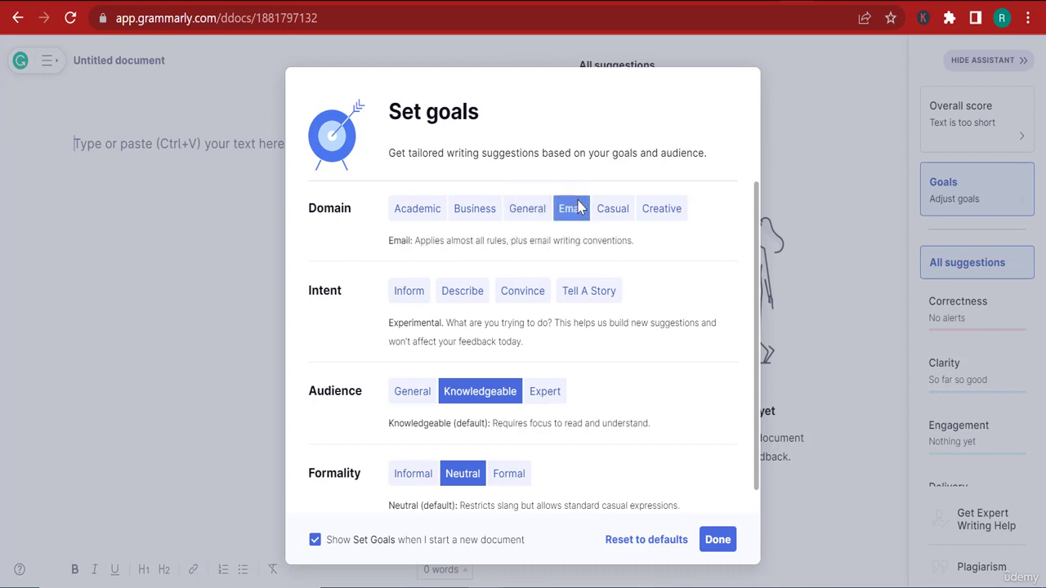
{"action": "left_click", "coordinate": [520, 301]}
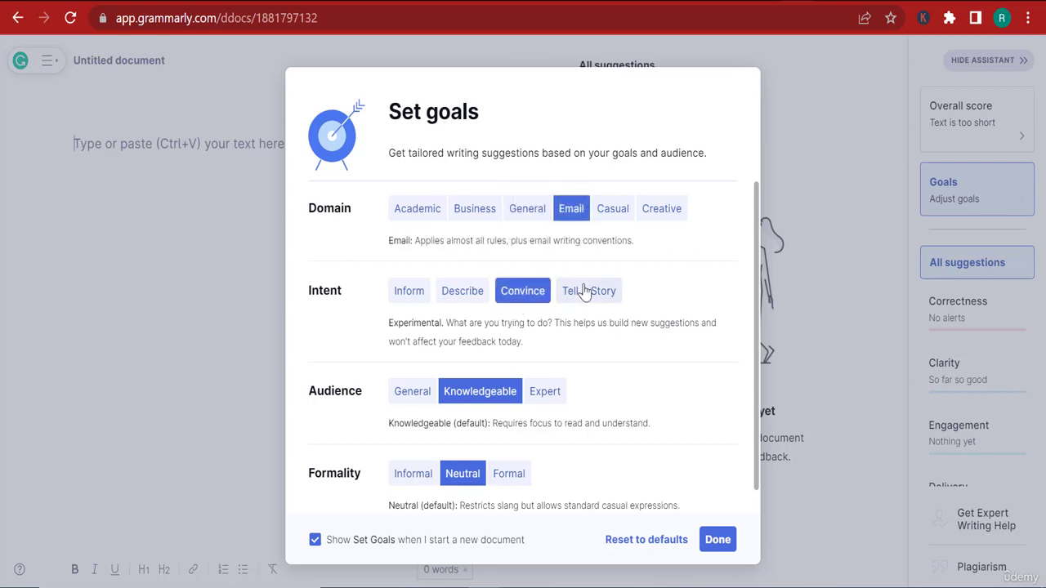
{"action": "left_click", "coordinate": [585, 291]}
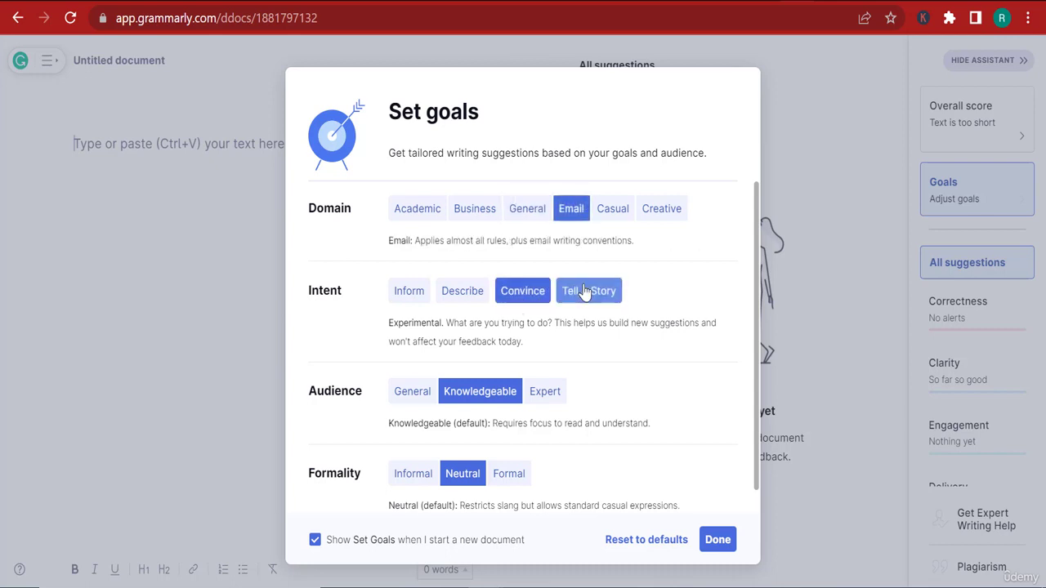
{"action": "left_click", "coordinate": [410, 400]}
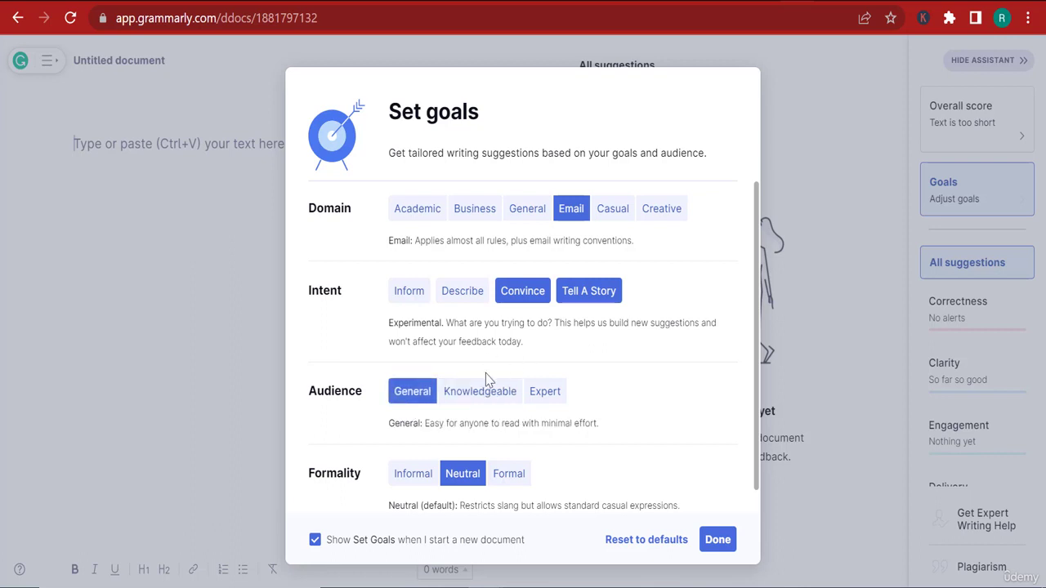
{"action": "left_click", "coordinate": [550, 396]}
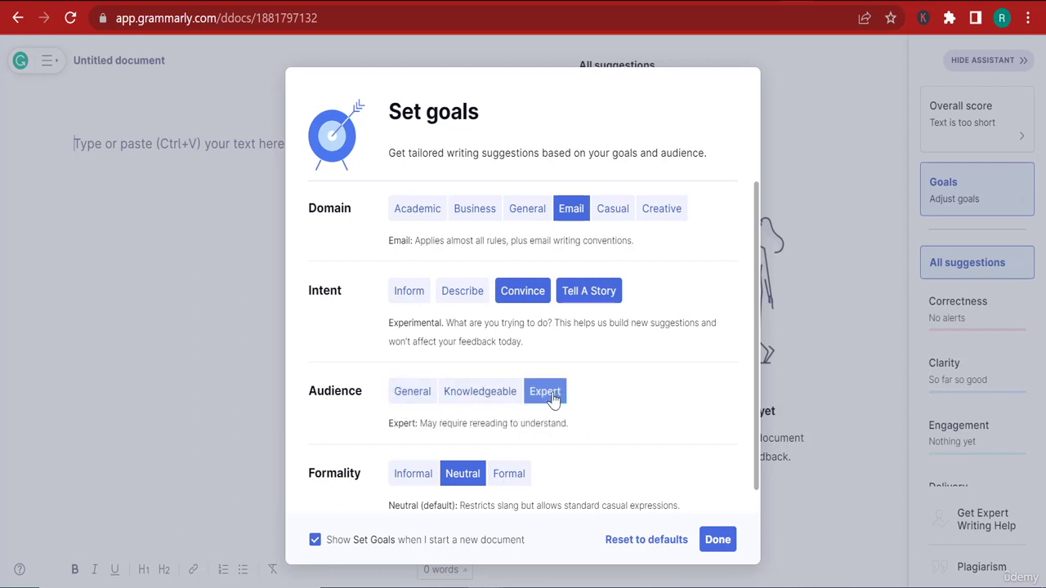
{"action": "left_click", "coordinate": [729, 542]}
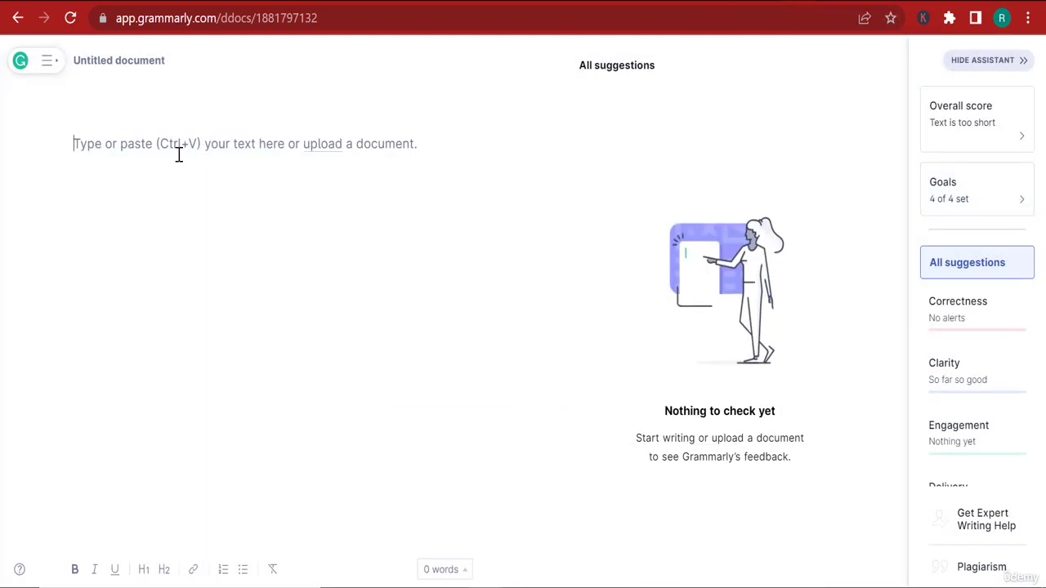
Paste the article text into the new document and review its writing goals and suggestions.
{"action": "key", "text": "ctrl+v"}
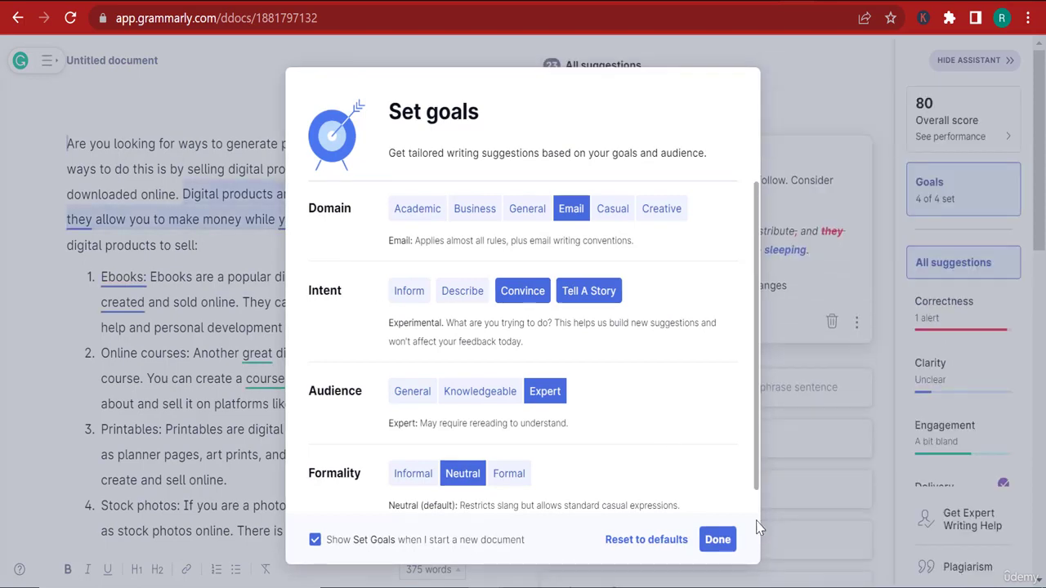
{"action": "left_click", "coordinate": [711, 545]}
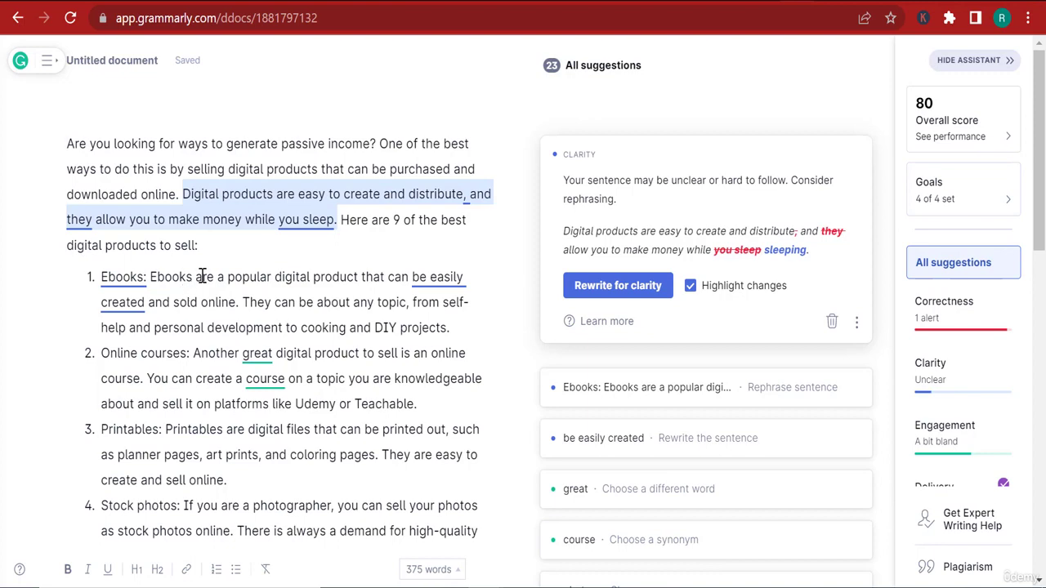
{"action": "scroll", "coordinate": [221, 327], "scroll_direction": "down", "scroll_amount": 1}
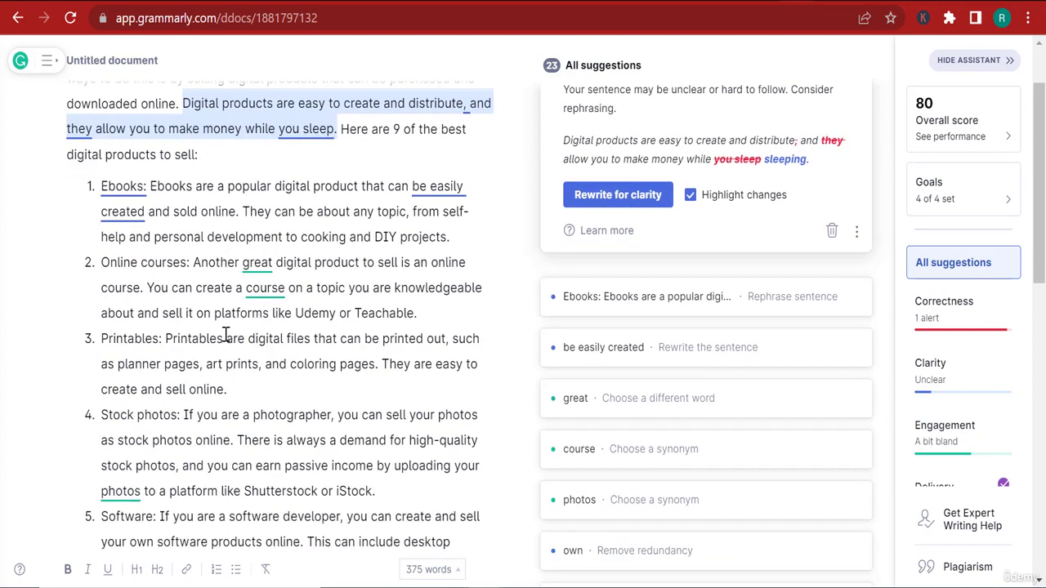
{"action": "scroll", "coordinate": [225, 337], "scroll_direction": "up", "scroll_amount": 1}
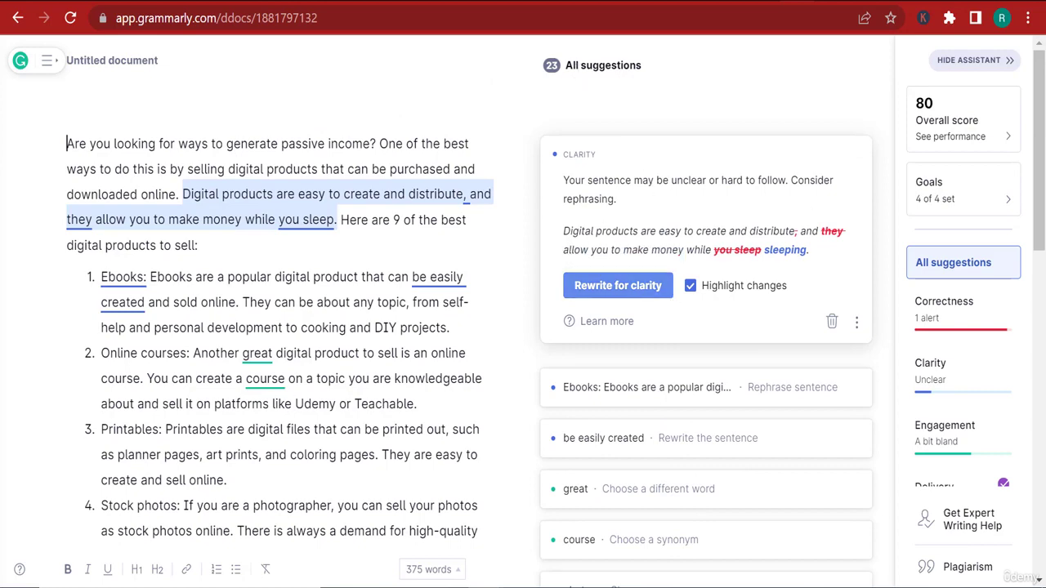
{"action": "left_click", "coordinate": [962, 199]}
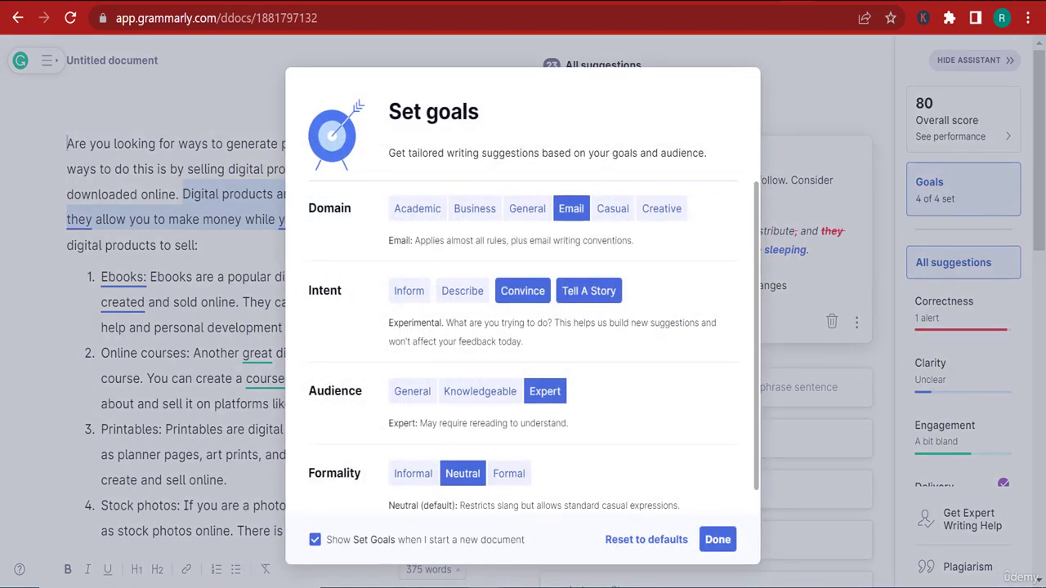
{"action": "left_click", "coordinate": [148, 328]}
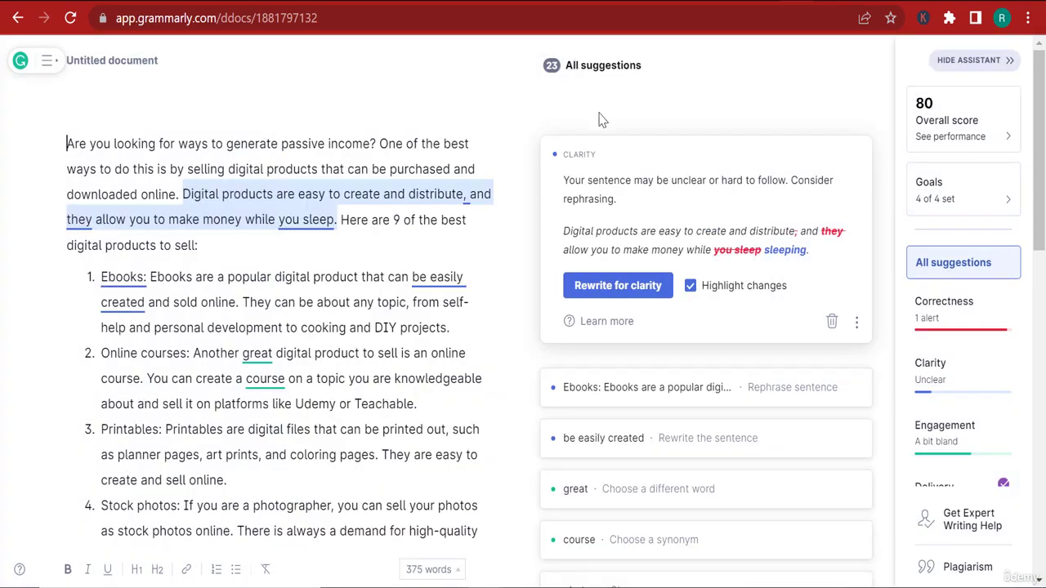
Accept the clarity rewrites for the introduction and Ebooks sentences, and dismiss the passive voice suggestion on "be easily created" in the Ebooks item.
{"action": "left_click", "coordinate": [649, 288]}
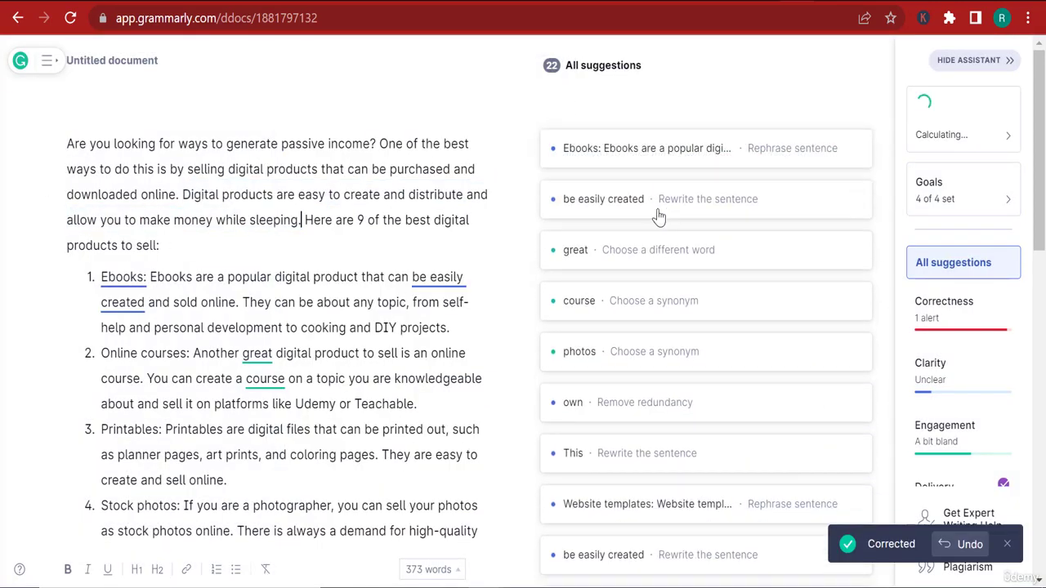
{"action": "left_click", "coordinate": [649, 148]}
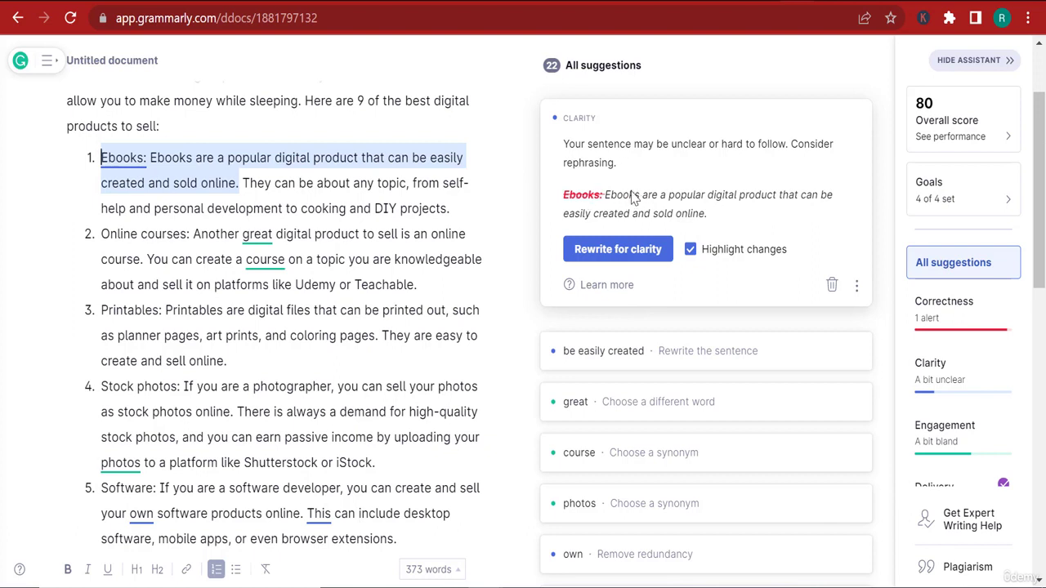
{"action": "left_click", "coordinate": [627, 256]}
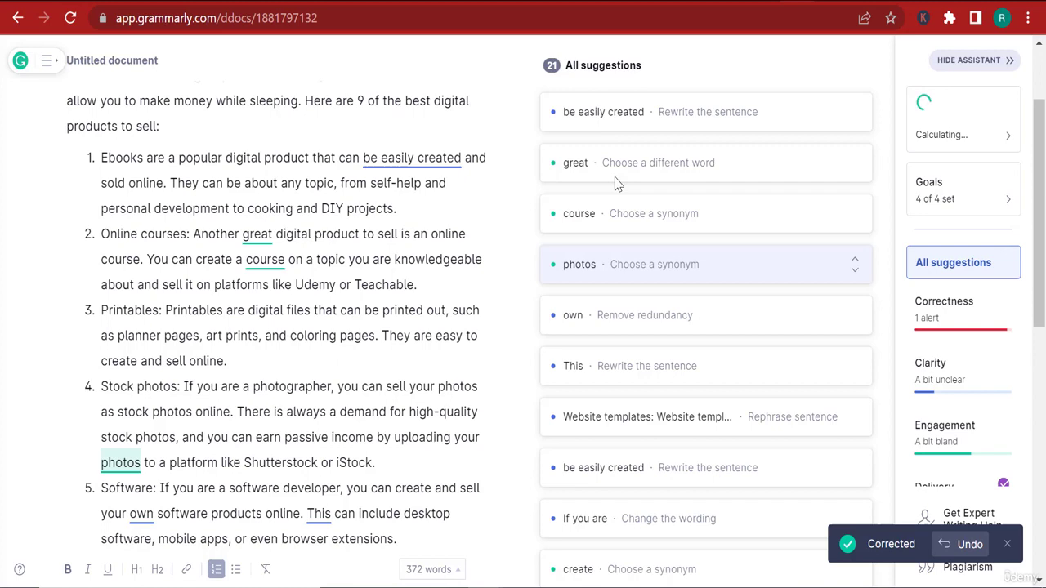
{"action": "left_click", "coordinate": [673, 123]}
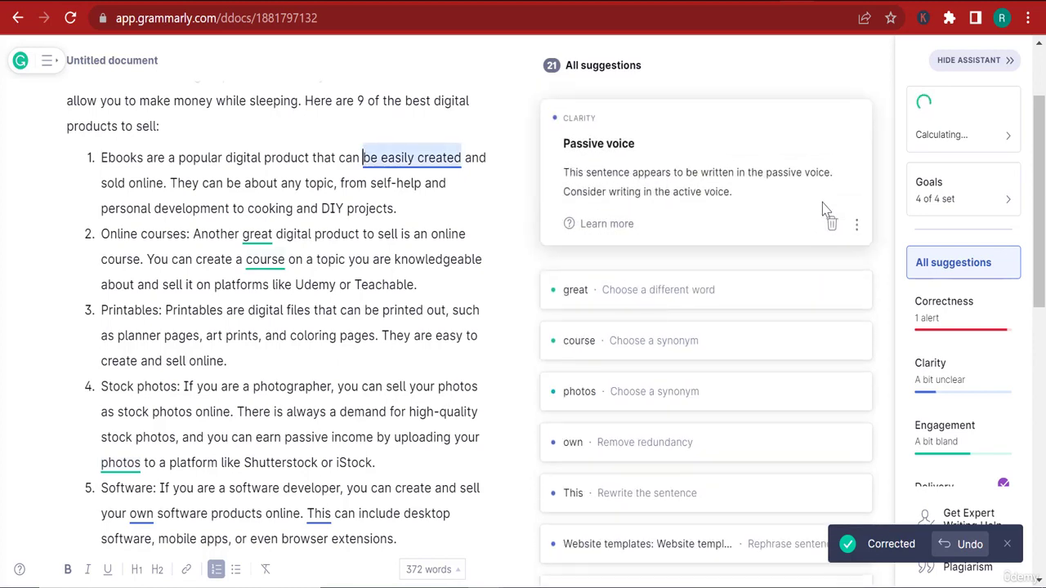
{"action": "left_click", "coordinate": [830, 226]}
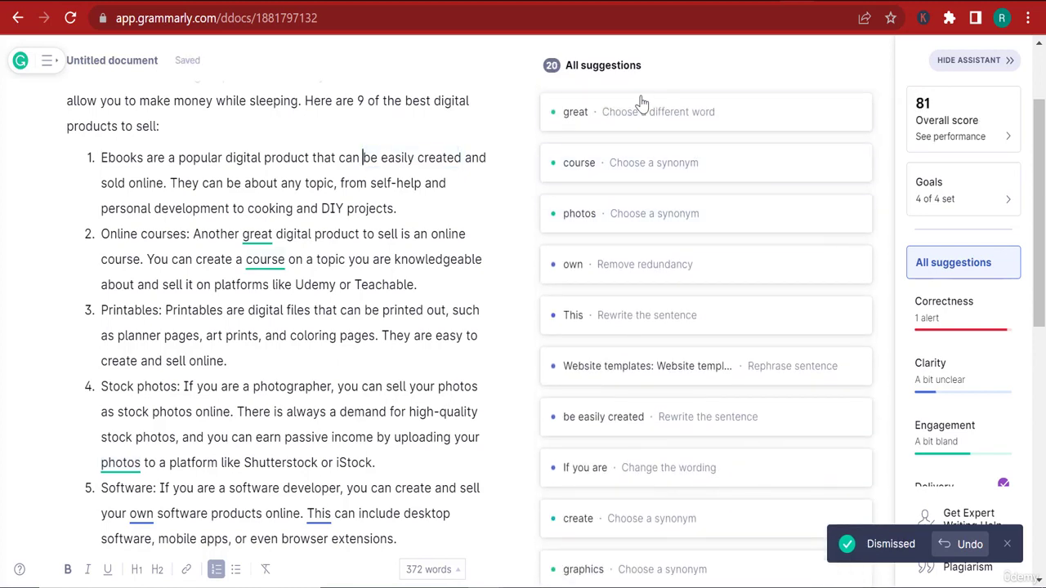
Replace "great" in the Online courses item with the suggested "tremendous", and change that word to "fantastic".
{"action": "left_click", "coordinate": [641, 108]}
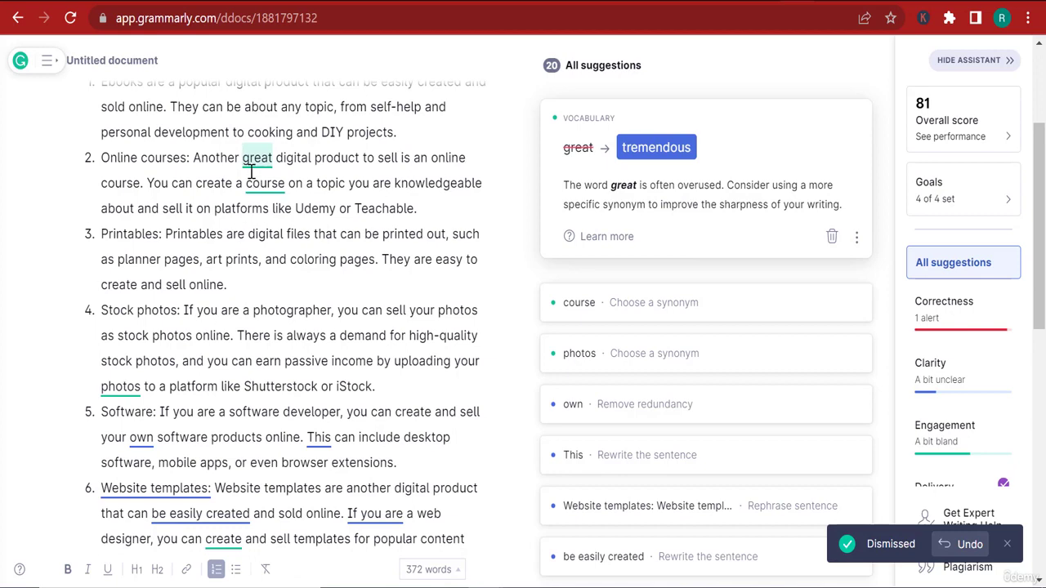
{"action": "left_click", "coordinate": [656, 146]}
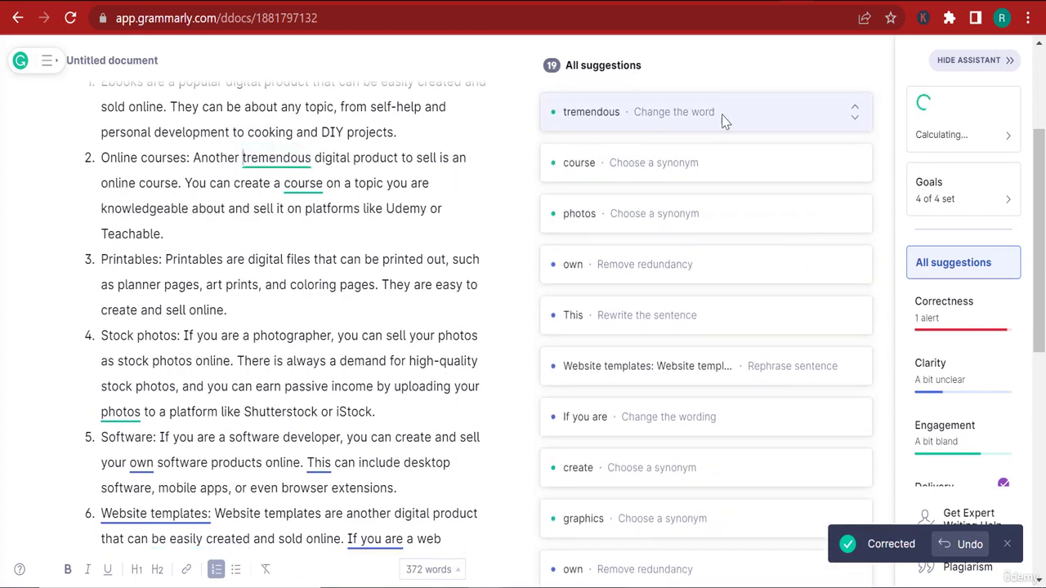
{"action": "left_click", "coordinate": [722, 120]}
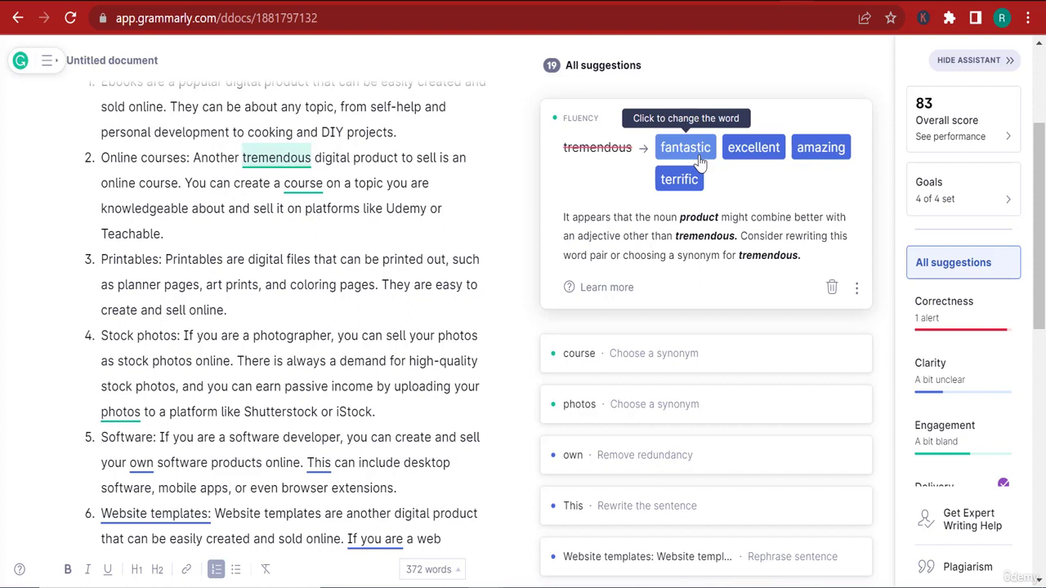
{"action": "left_click", "coordinate": [698, 155]}
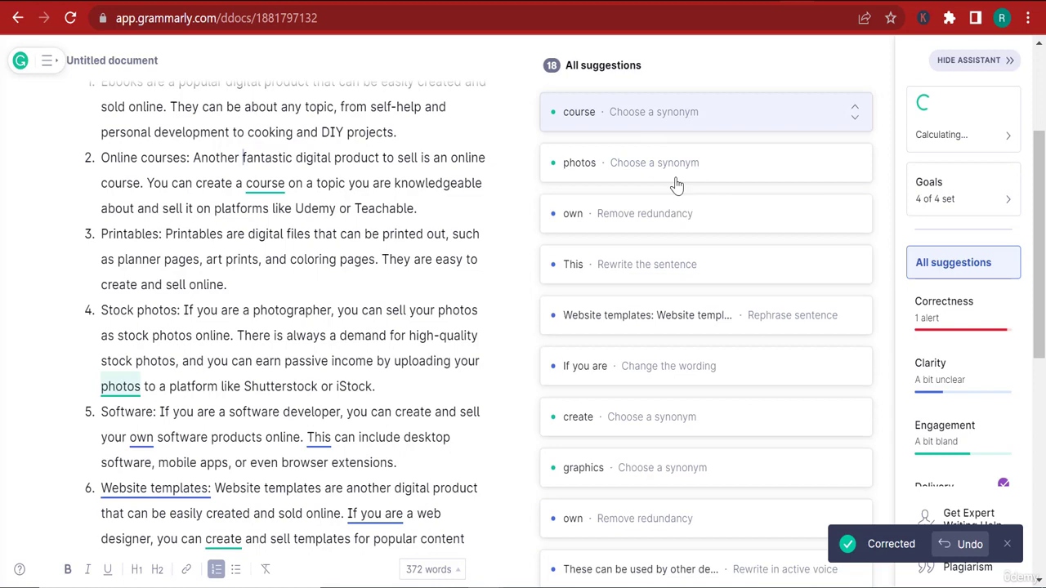
Try the suggested synonym "system" for "course" in the Online courses item, and restore the word "course".
{"action": "left_click", "coordinate": [657, 164]}
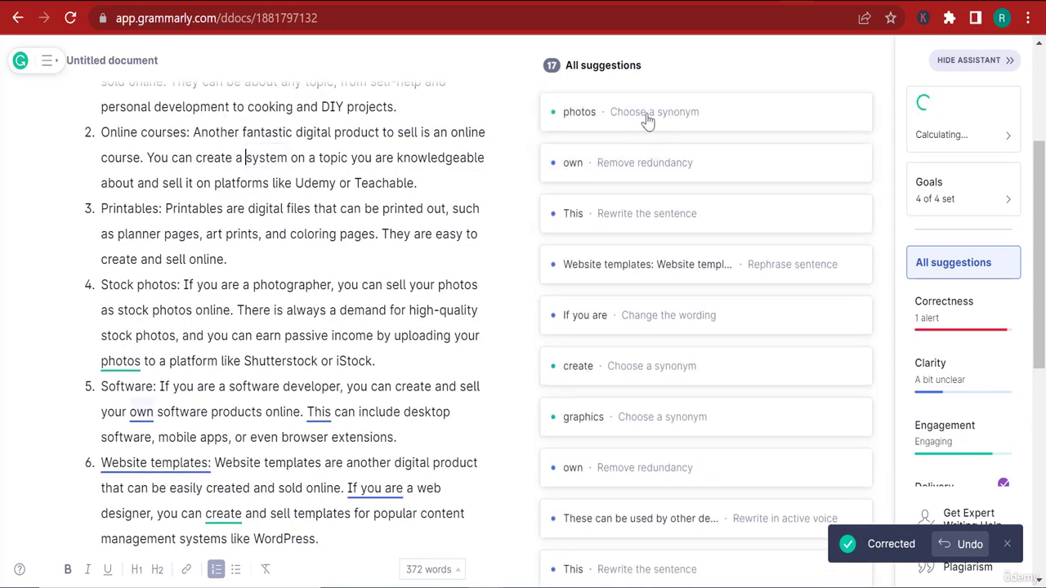
{"action": "left_click", "coordinate": [647, 117]}
{"action": "scroll", "coordinate": [273, 159], "scroll_direction": "up", "scroll_amount": 2}
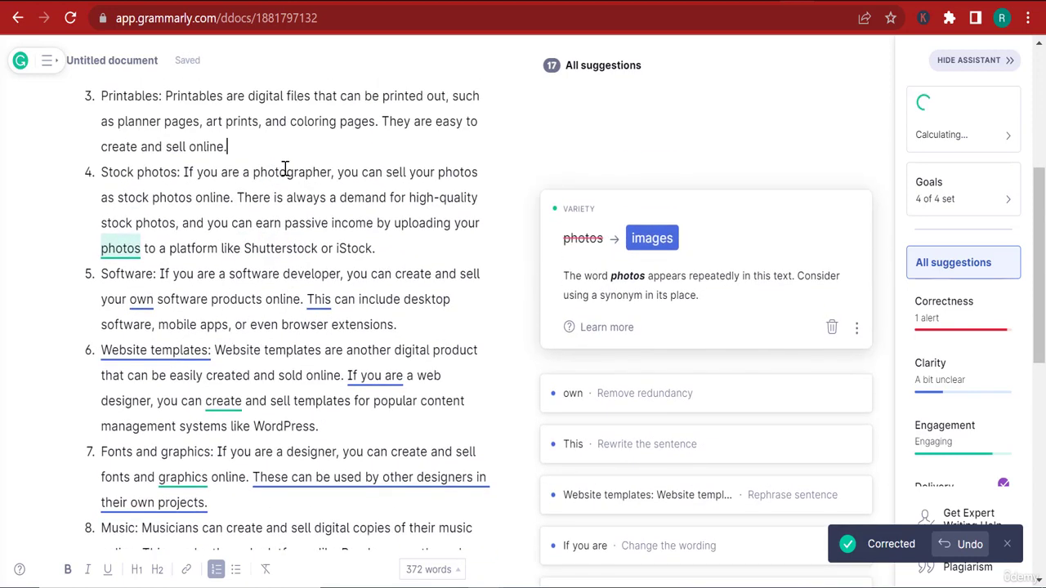
{"action": "scroll", "coordinate": [287, 168], "scroll_direction": "up", "scroll_amount": 1}
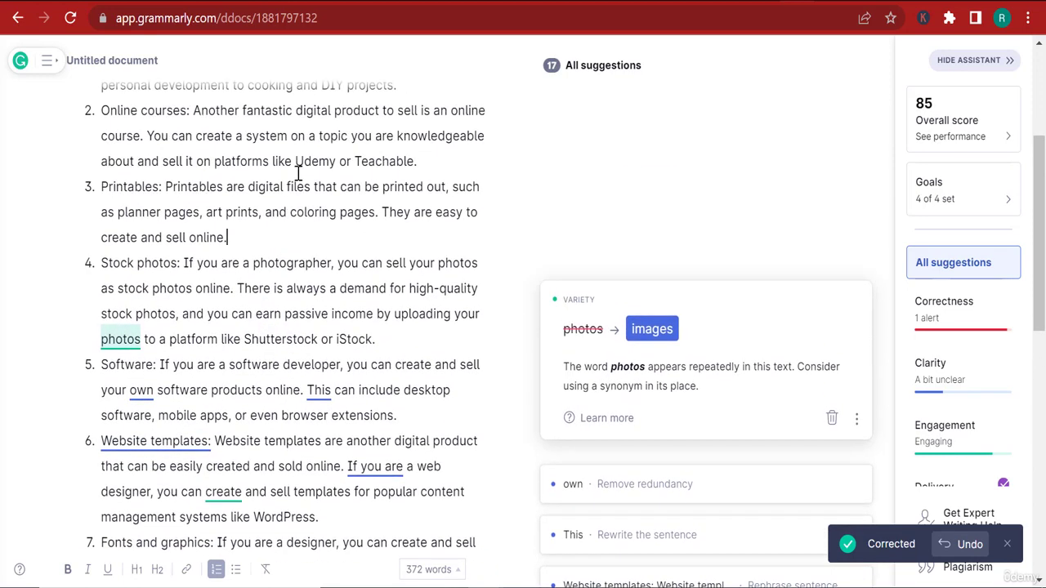
{"action": "double_click", "coordinate": [266, 141]}
{"action": "type", "text": "v"}
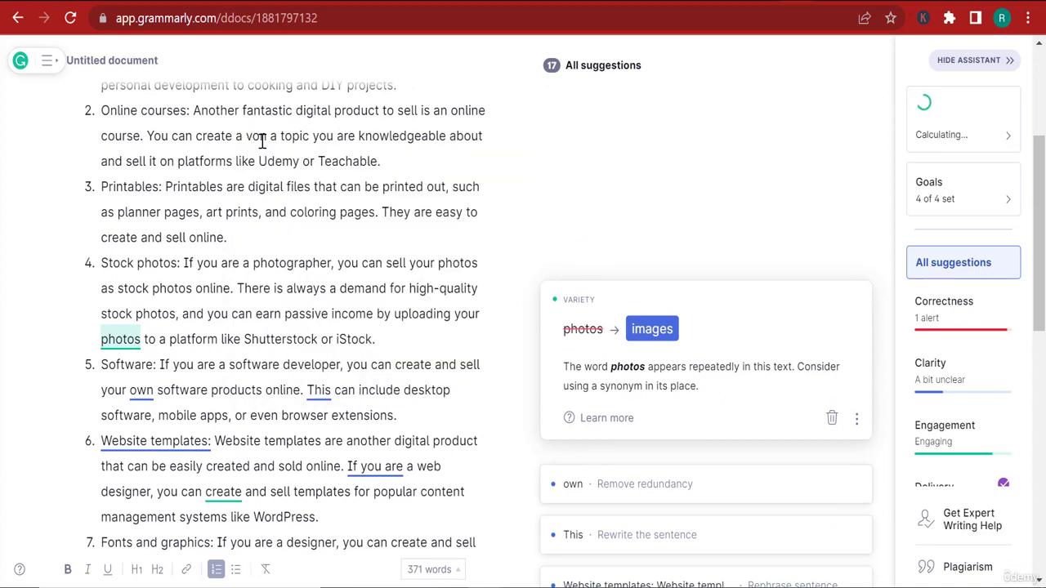
{"action": "key", "text": "BackSpace"}
{"action": "type", "text": "course on"}
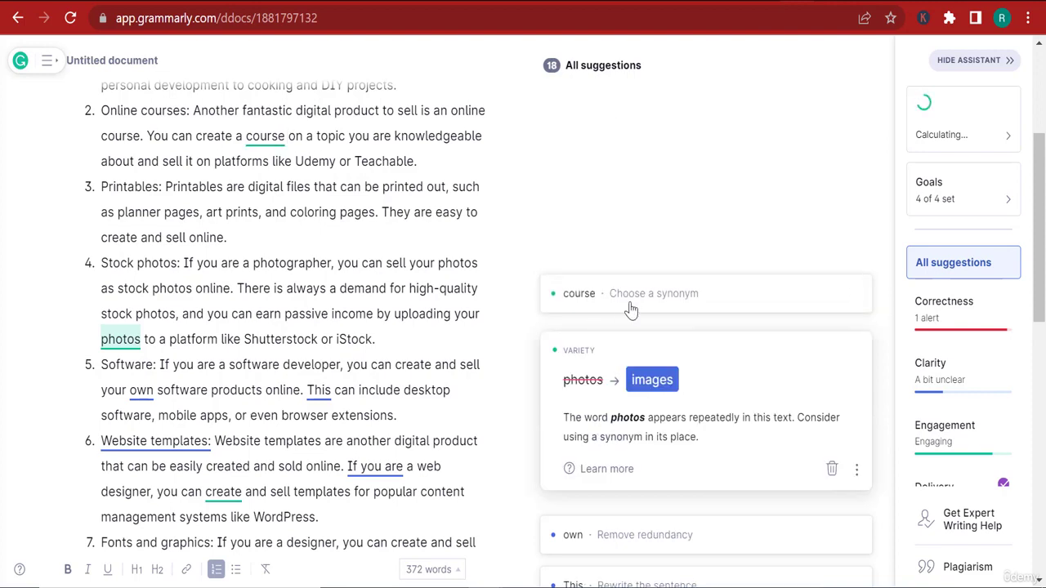
Dismiss the synonym suggestion for "course" and replace the highlighted "photos" with "images" in the Stock photos item.
{"action": "left_click", "coordinate": [631, 309]}
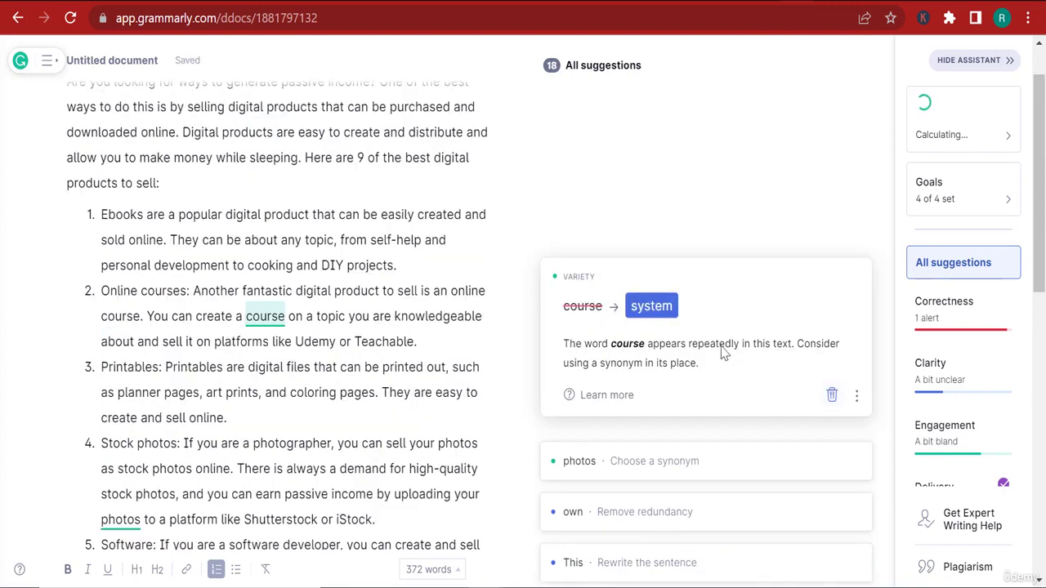
{"action": "left_click", "coordinate": [678, 271]}
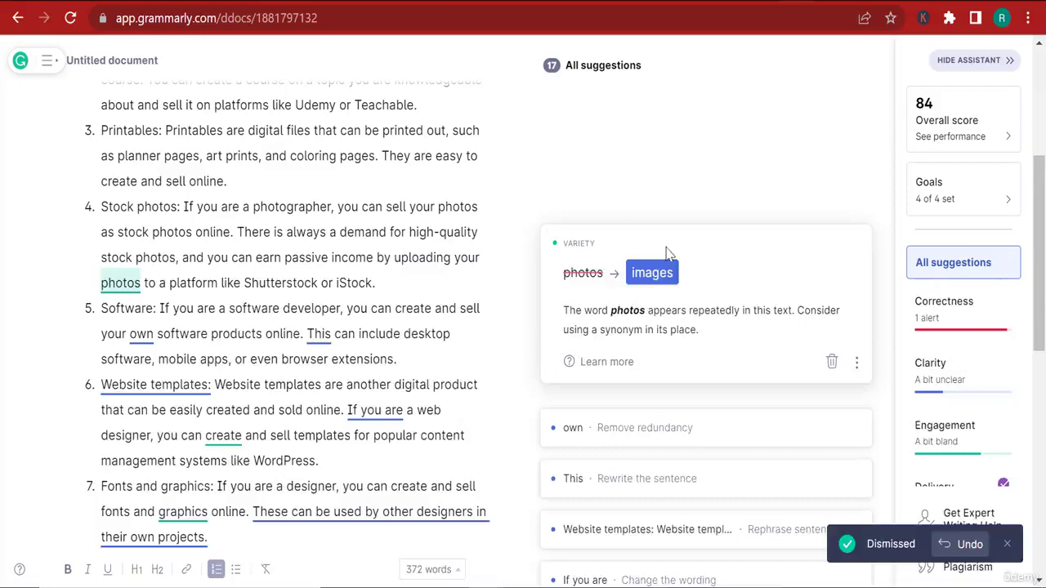
{"action": "left_click", "coordinate": [651, 273]}
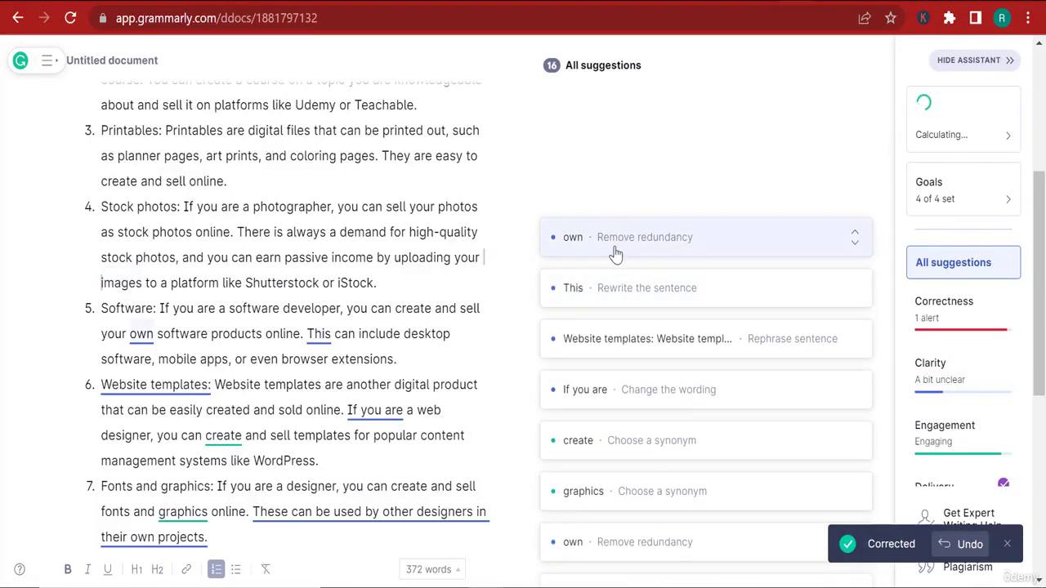
Remove the redundant "own" from the Software item and dismiss the unclear antecedent suggestion for "This".
{"action": "left_click", "coordinate": [582, 240]}
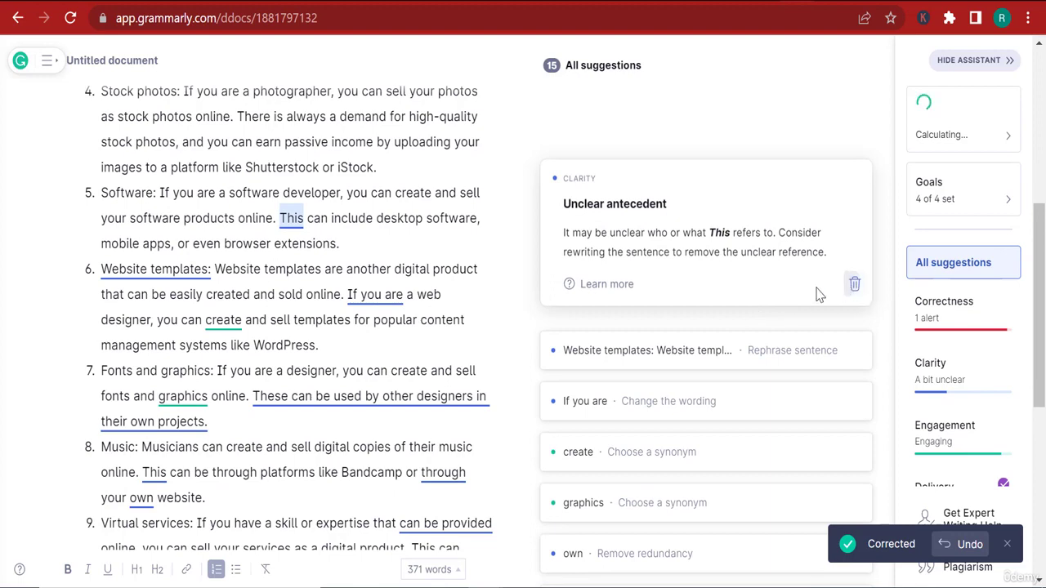
{"action": "left_click", "coordinate": [854, 283]}
Remove the redundant "Website templates:" label from item 6 and change "If you are a web designer" to "As a web designer".
{"action": "left_click", "coordinate": [629, 184]}
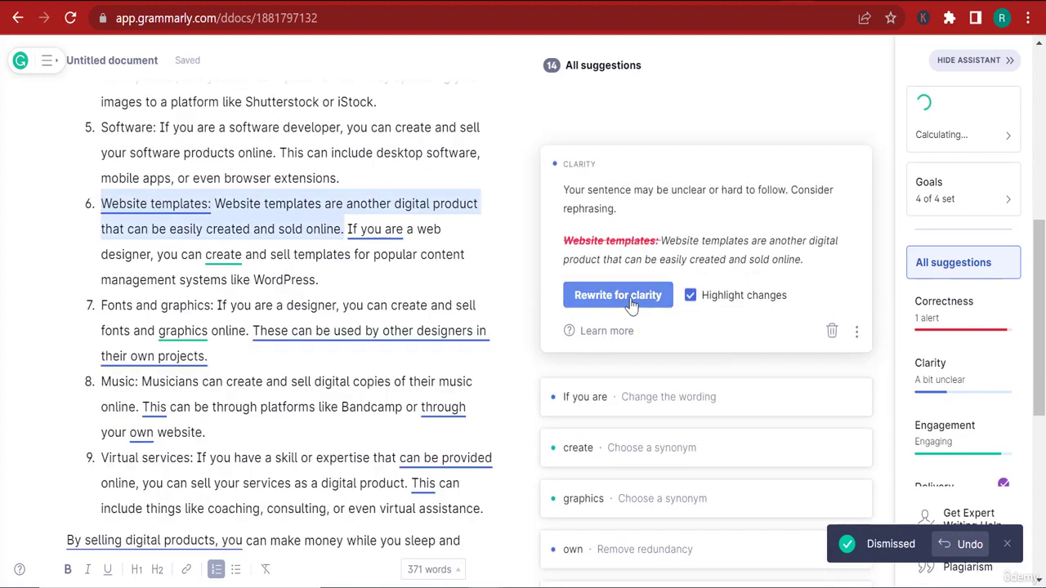
{"action": "left_click", "coordinate": [580, 291]}
{"action": "left_click", "coordinate": [661, 172]}
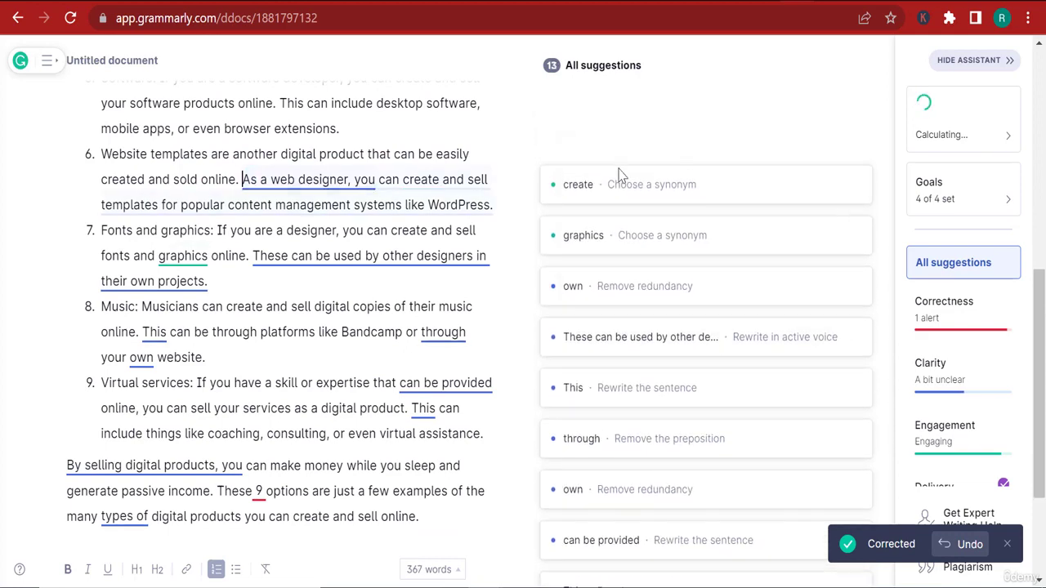
Rephrase the item 6 sentence so it ends with "as a web designer", and replace "graphics" with "pictures" in the Fonts and graphics text.
{"action": "left_click", "coordinate": [615, 292]}
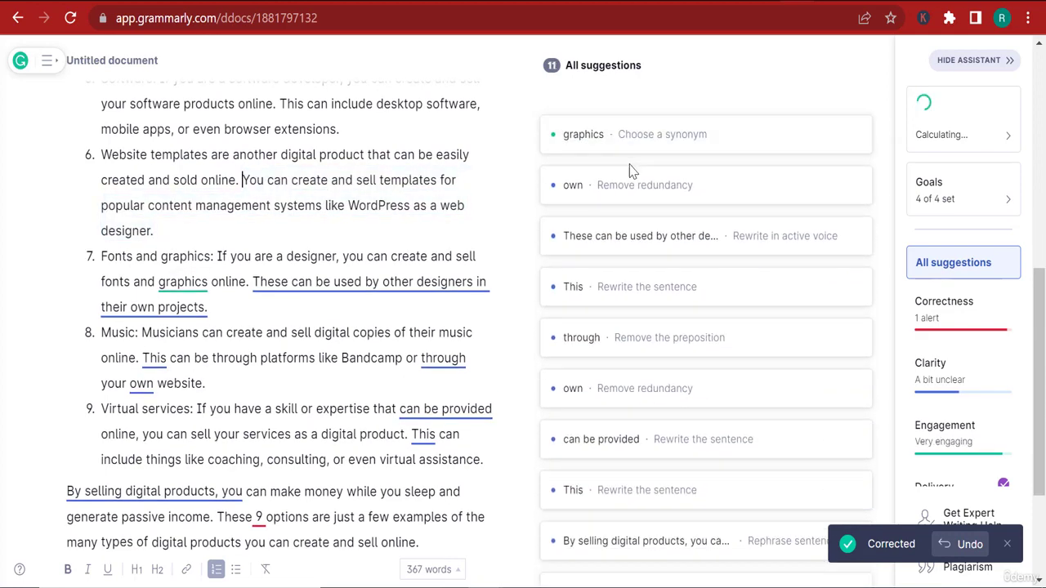
{"action": "left_click", "coordinate": [626, 143]}
{"action": "left_click", "coordinate": [663, 170]}
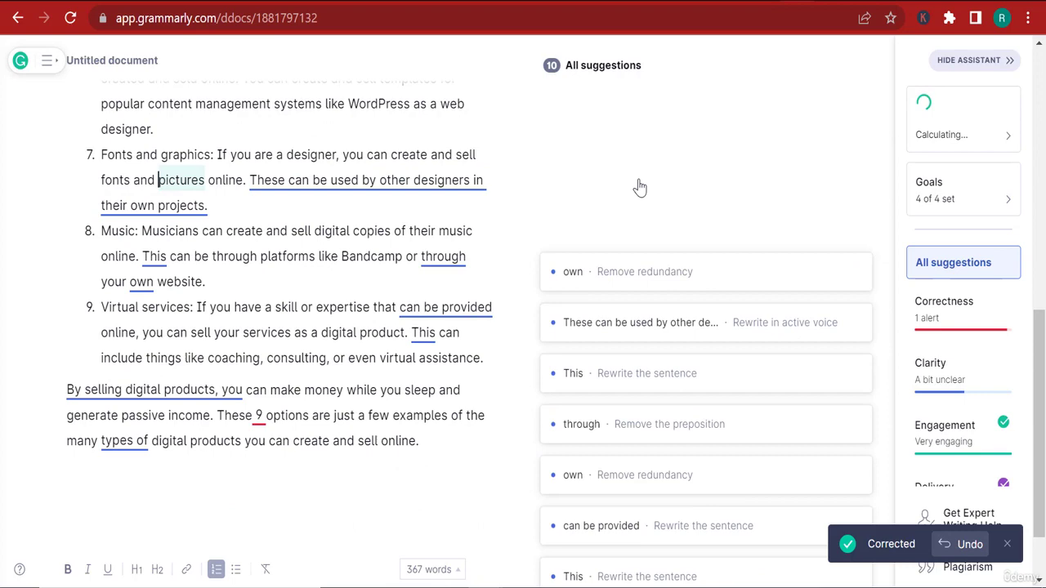
Remove the redundant "own" from the Fonts and graphics item and rewrite its last sentence in the active voice.
{"action": "left_click", "coordinate": [636, 152]}
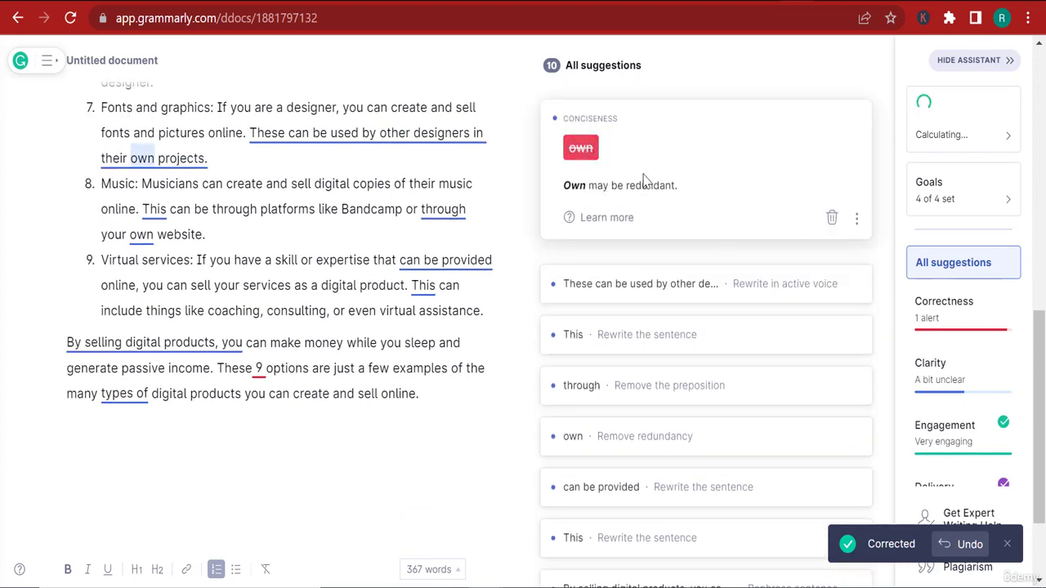
{"action": "left_click", "coordinate": [581, 148]}
{"action": "left_click", "coordinate": [621, 111]}
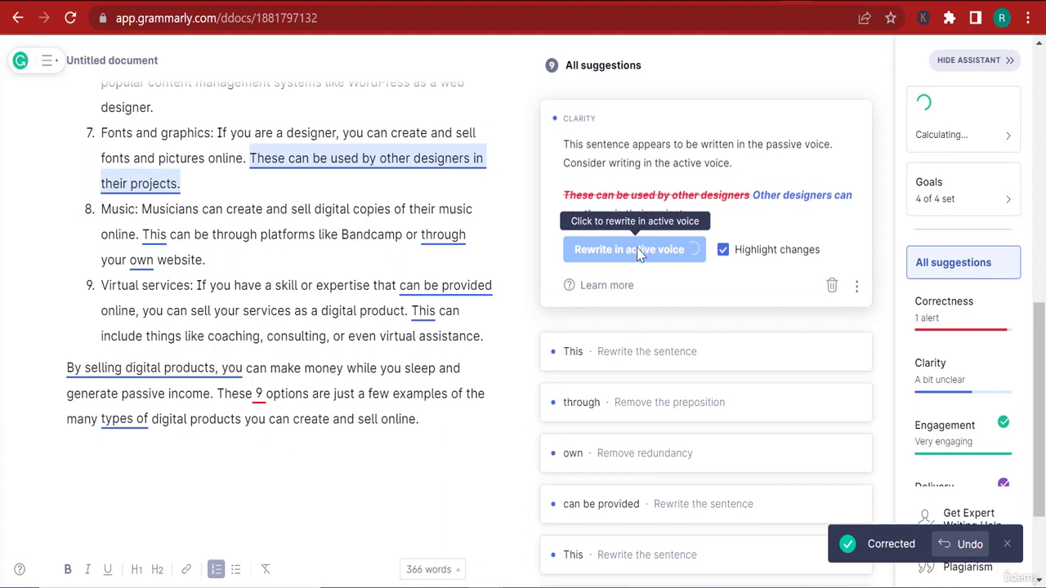
{"action": "left_click", "coordinate": [665, 252]}
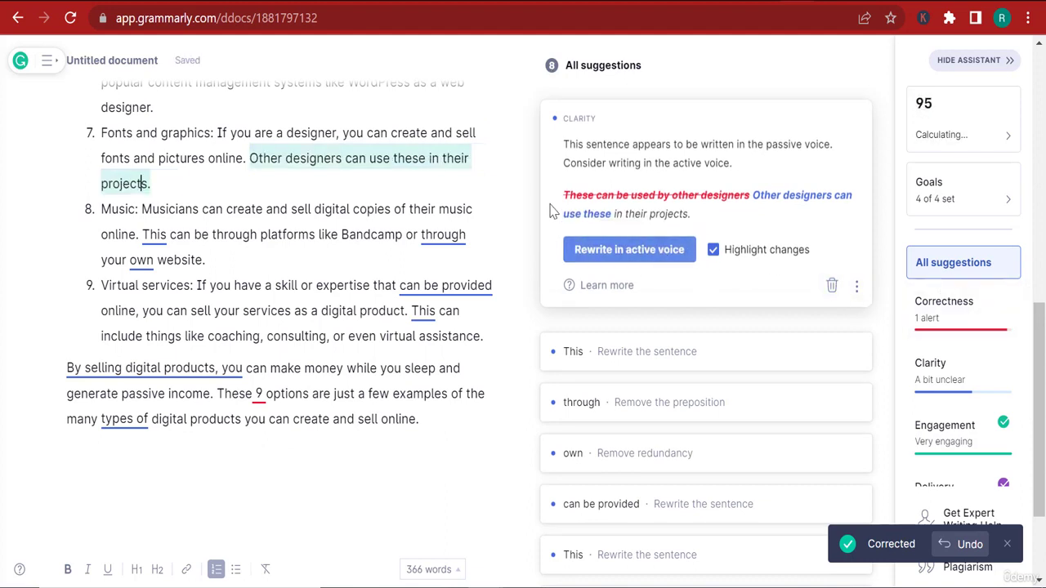
In the Music item, dismiss the unclear antecedent suggestion for "This" and remove the redundant words "through" and "own".
{"action": "left_click", "coordinate": [636, 124]}
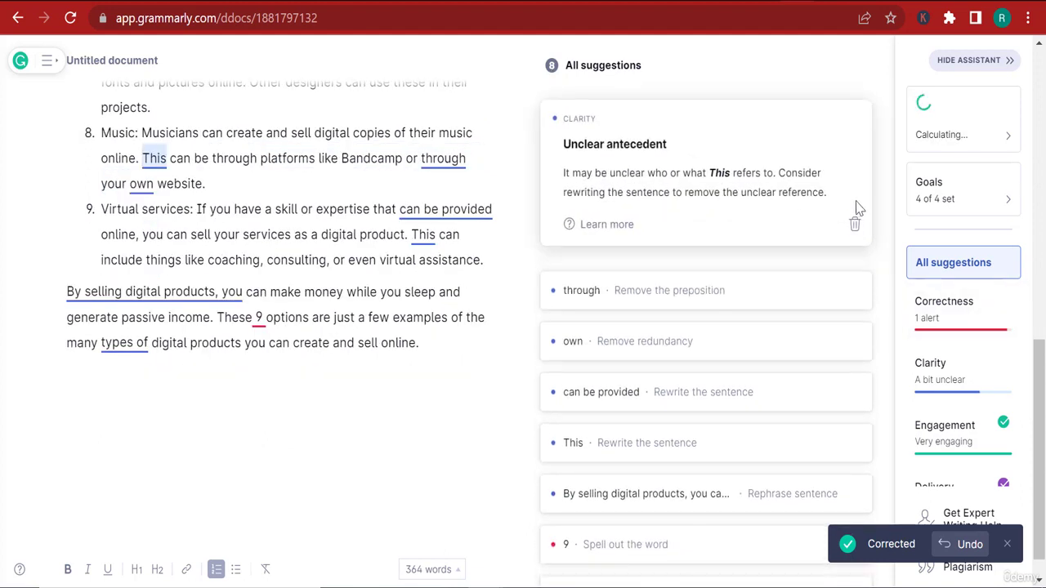
{"action": "left_click", "coordinate": [853, 224]}
{"action": "left_click", "coordinate": [602, 123]}
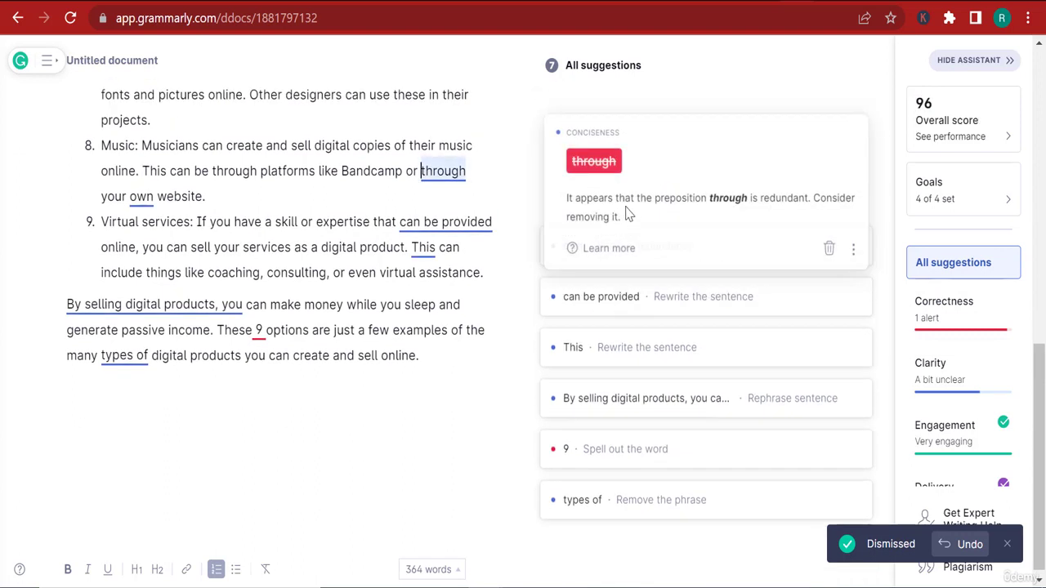
{"action": "left_click", "coordinate": [591, 161]}
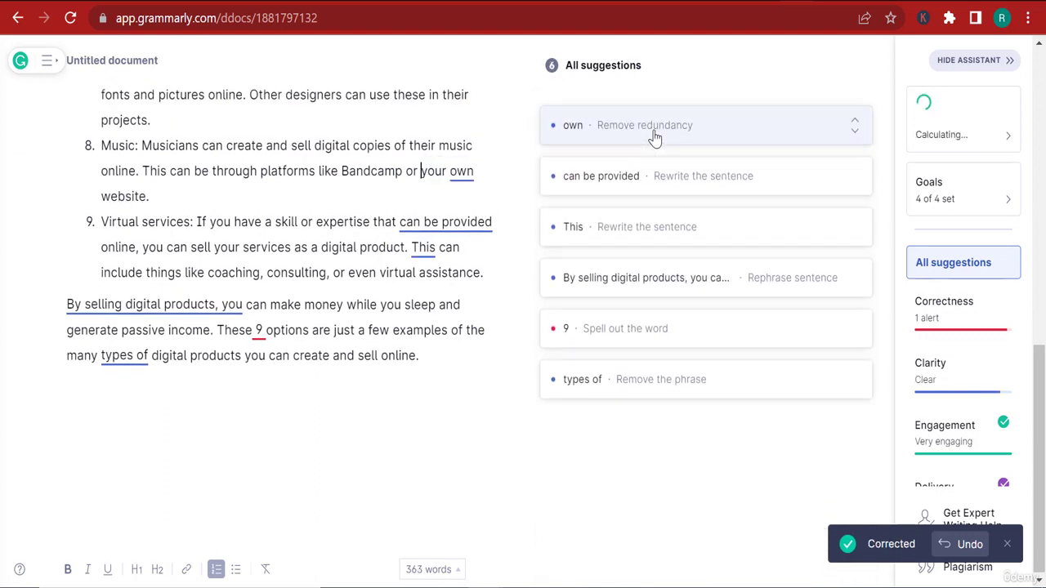
{"action": "left_click", "coordinate": [657, 125]}
{"action": "left_click", "coordinate": [582, 161]}
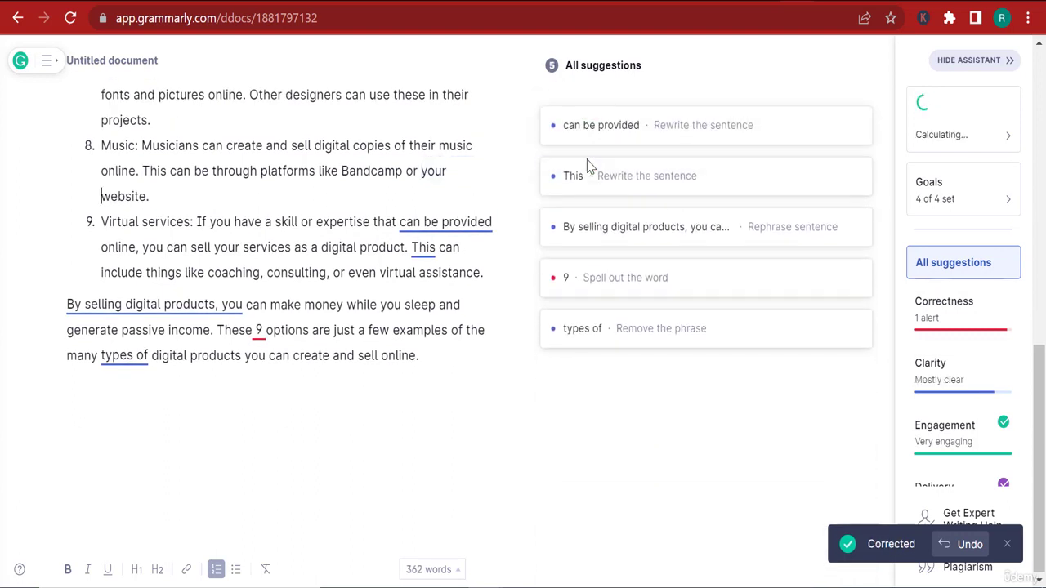
In the Virtual services item, dismiss the suggestions for "can be provided" and "This".
{"action": "left_click", "coordinate": [656, 140]}
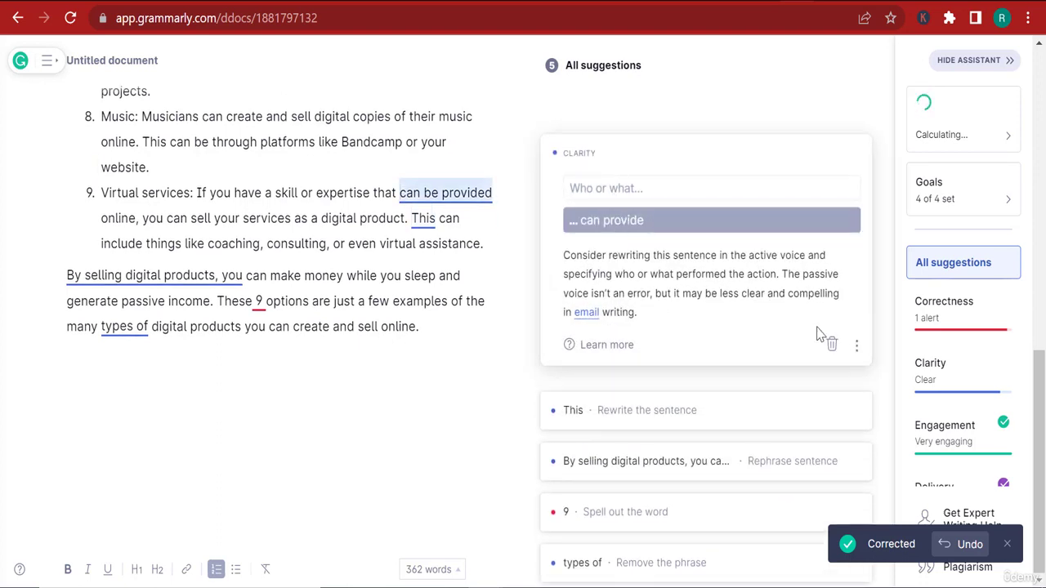
{"action": "left_click", "coordinate": [832, 345]}
{"action": "left_click", "coordinate": [649, 188]}
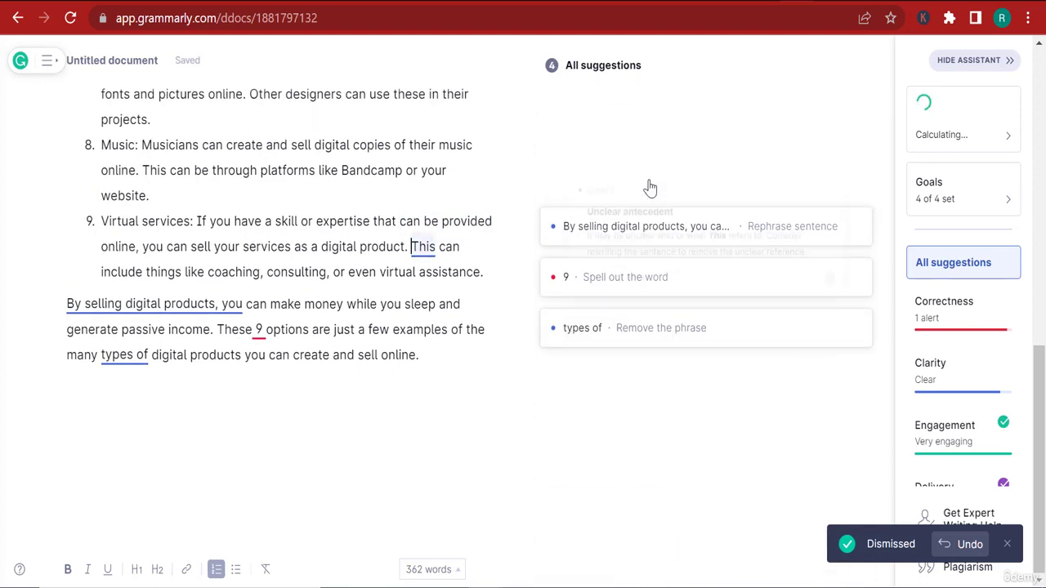
{"action": "left_click", "coordinate": [855, 315]}
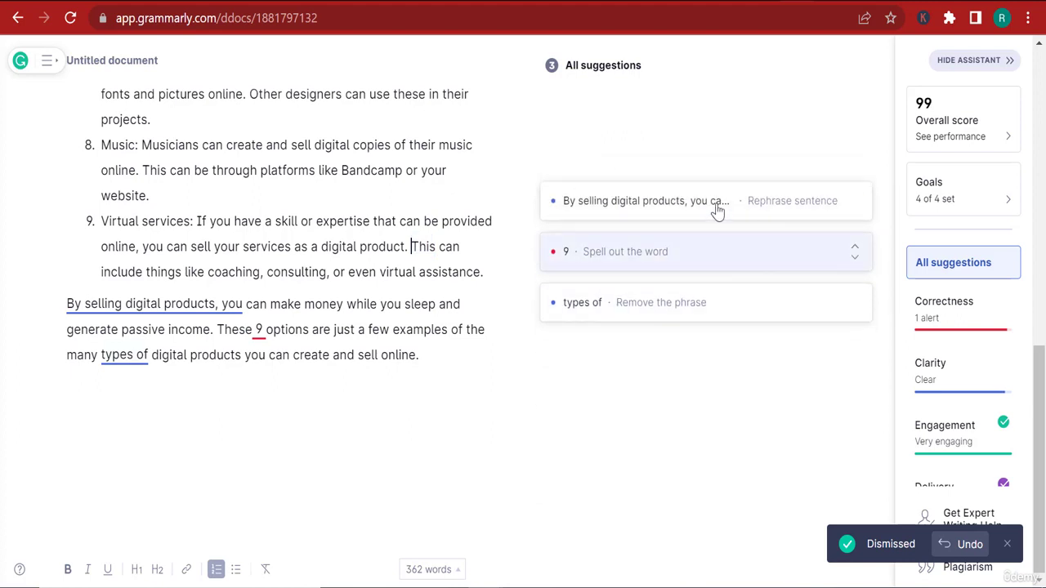
Rewrite the closing paragraph's first sentence for clarity so it begins with "You can make money".
{"action": "left_click", "coordinate": [716, 209]}
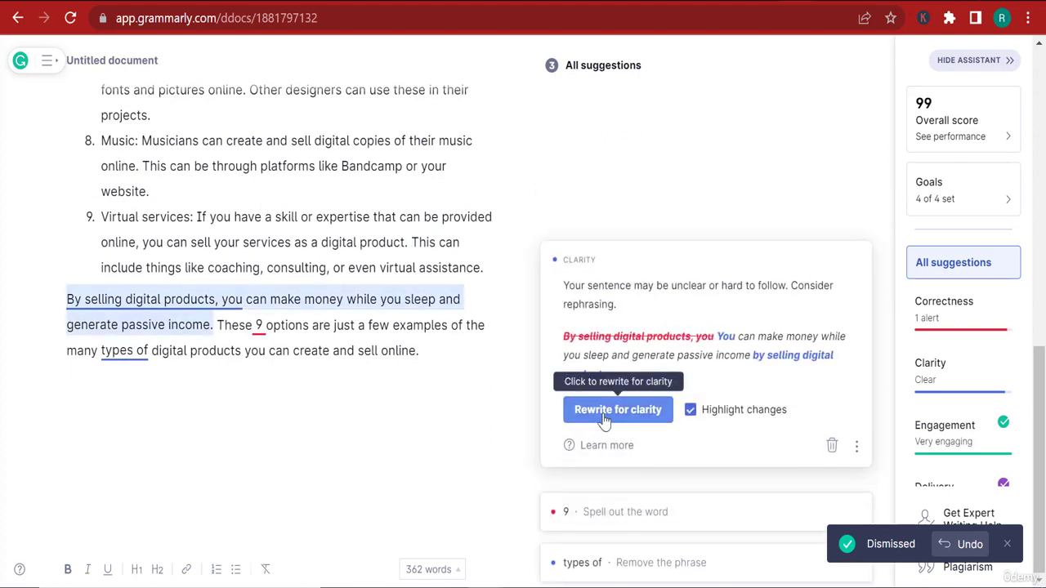
{"action": "left_click", "coordinate": [603, 418]}
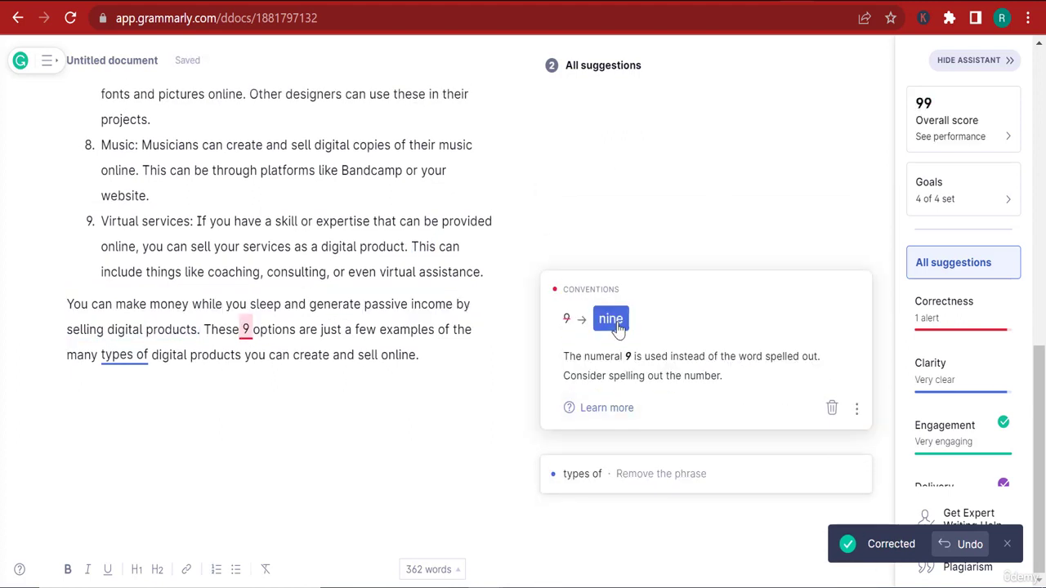
In the closing paragraph, spell out "9" as "nine" and remove the unnecessary phrase "types of".
{"action": "left_click", "coordinate": [613, 322]}
{"action": "left_click", "coordinate": [672, 289]}
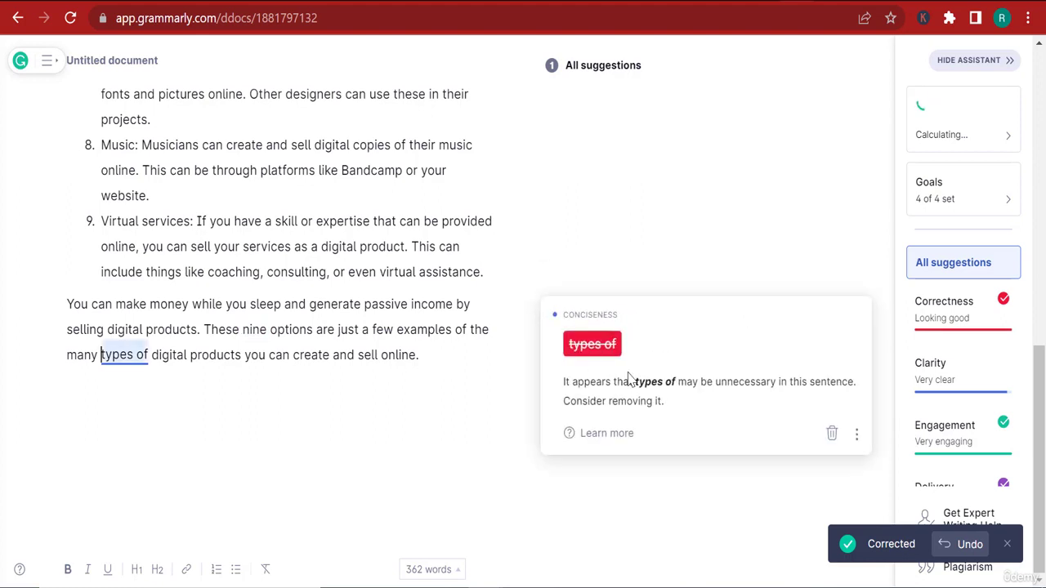
{"action": "left_click", "coordinate": [591, 352]}
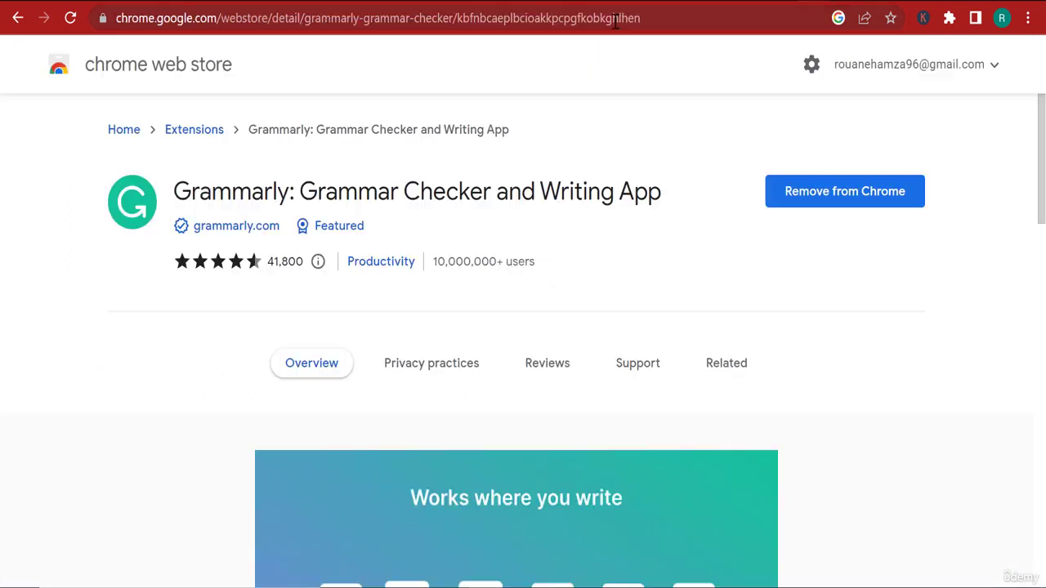
In the Chrome Web Store page's place, search Google for "copyscape" and look over the home page of the Copyscape plagiarism checker.
{"action": "left_click", "coordinate": [615, 21]}
{"action": "type", "text": "google.com"}
{"action": "key", "text": "Return"}
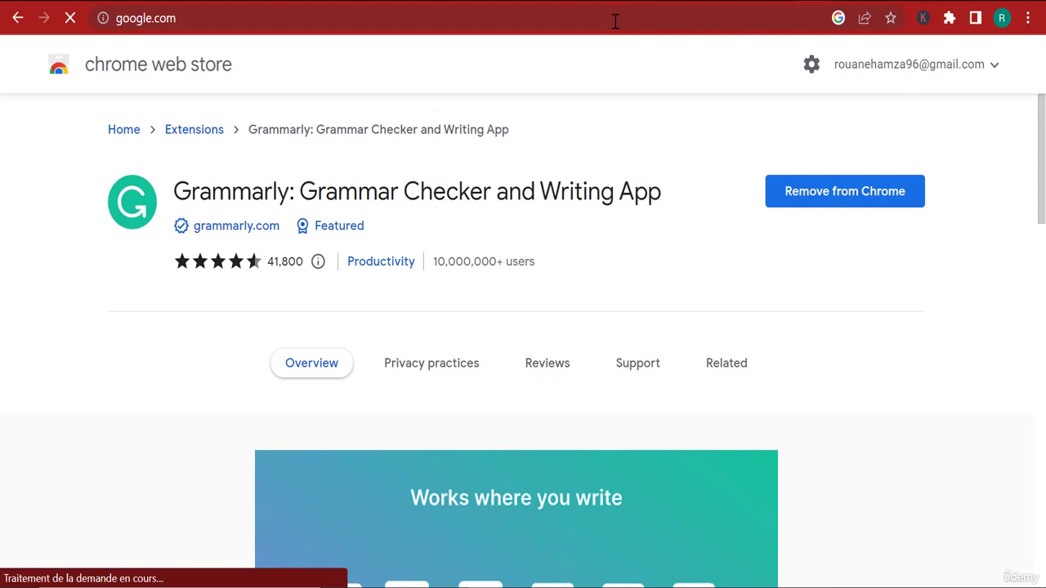
{"action": "type", "text": "COP"}
{"action": "key", "text": "BackSpace"}
{"action": "key", "text": "BackSpace"}
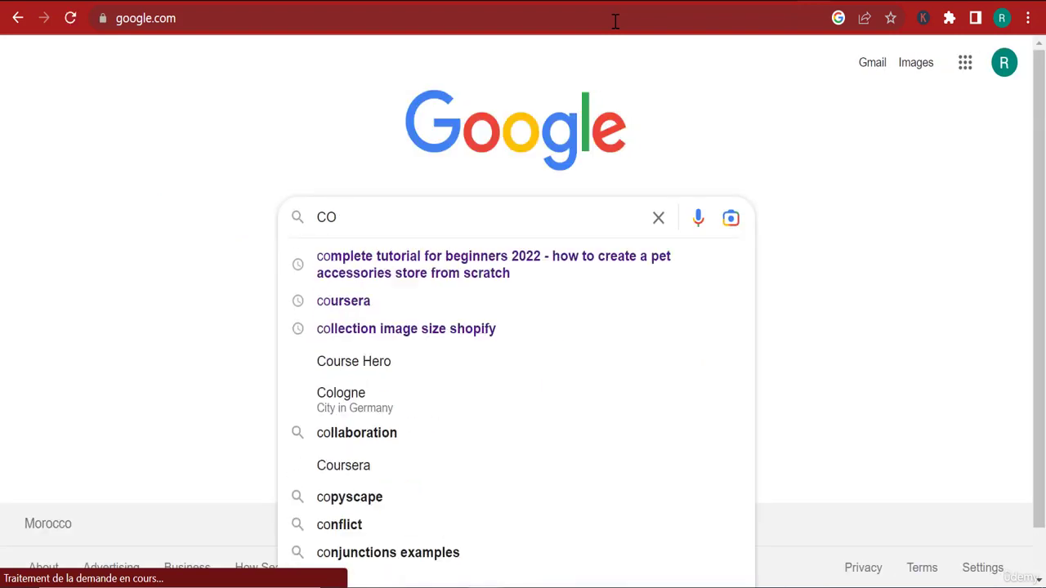
{"action": "type", "text": "opys"}
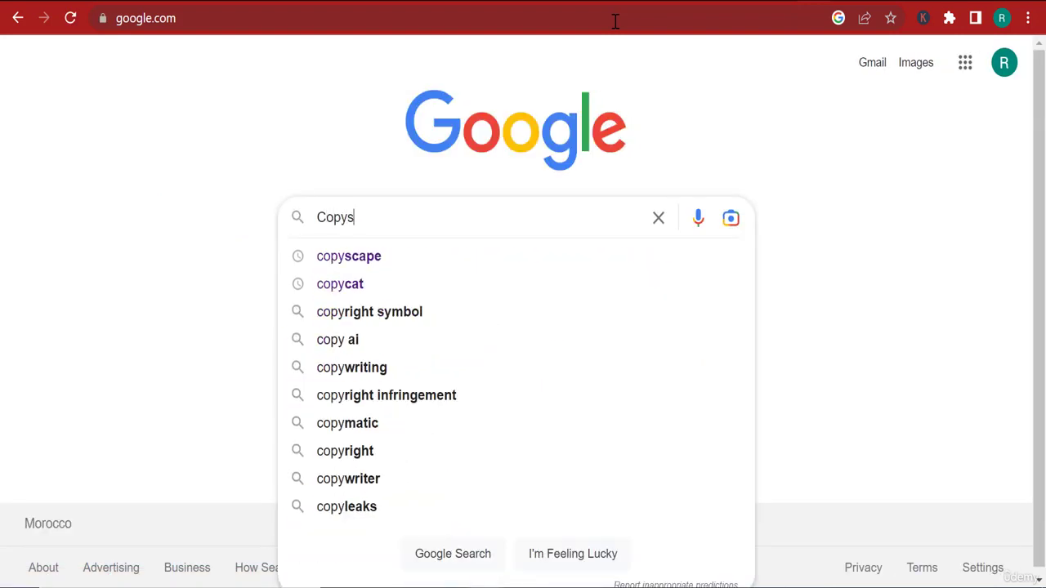
{"action": "key", "text": "Down"}
{"action": "key", "text": "Return"}
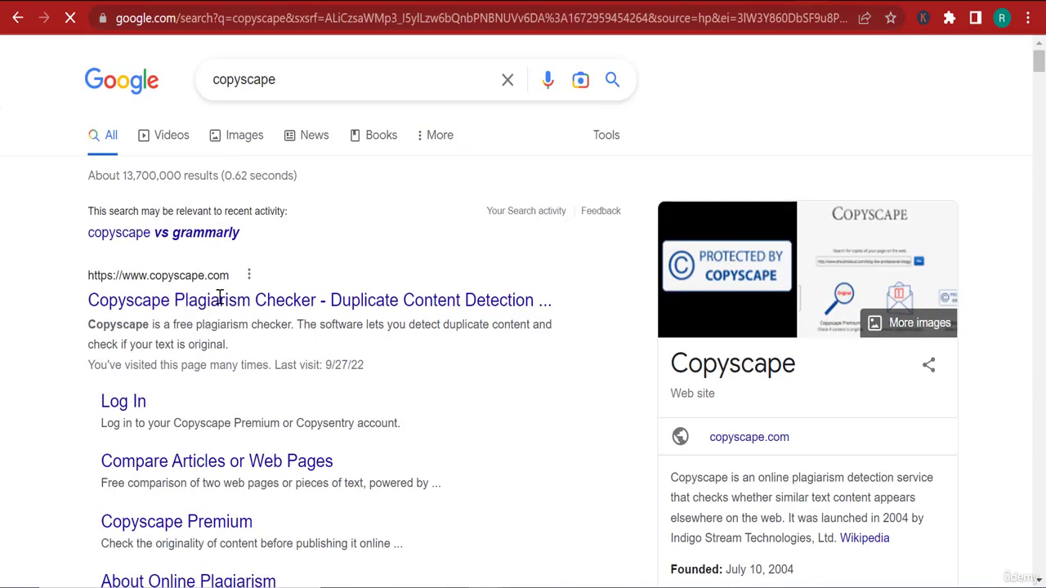
{"action": "left_click", "coordinate": [220, 303]}
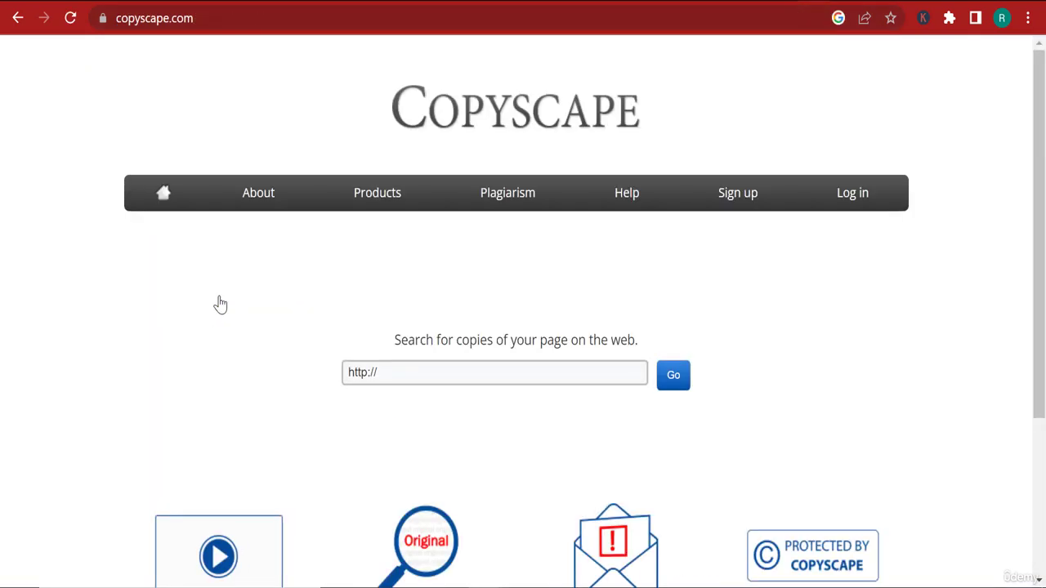
{"action": "scroll", "coordinate": [930, 260], "scroll_direction": "down", "scroll_amount": 2}
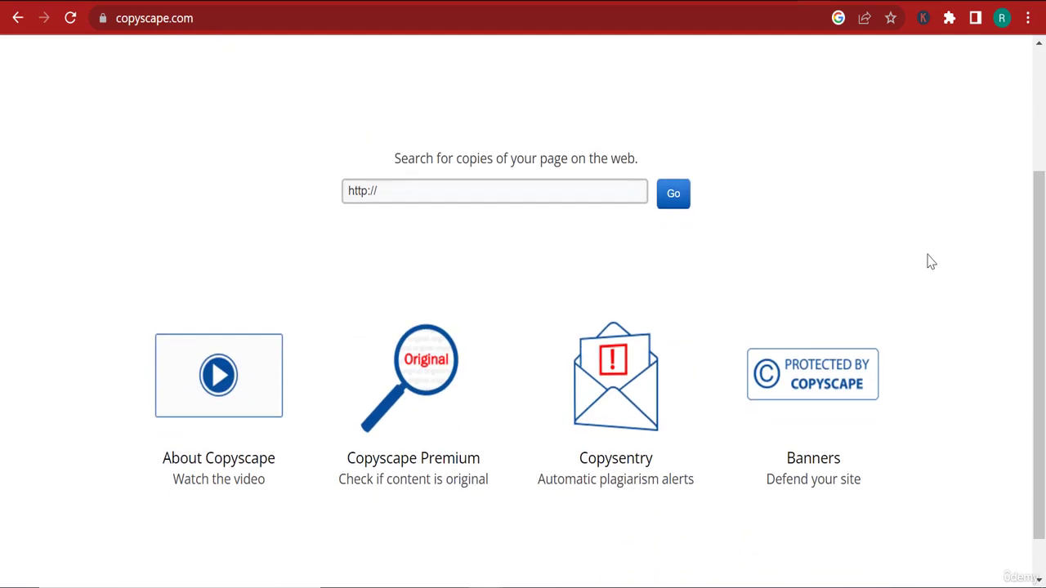
{"action": "scroll", "coordinate": [930, 261], "scroll_direction": "up", "scroll_amount": 2}
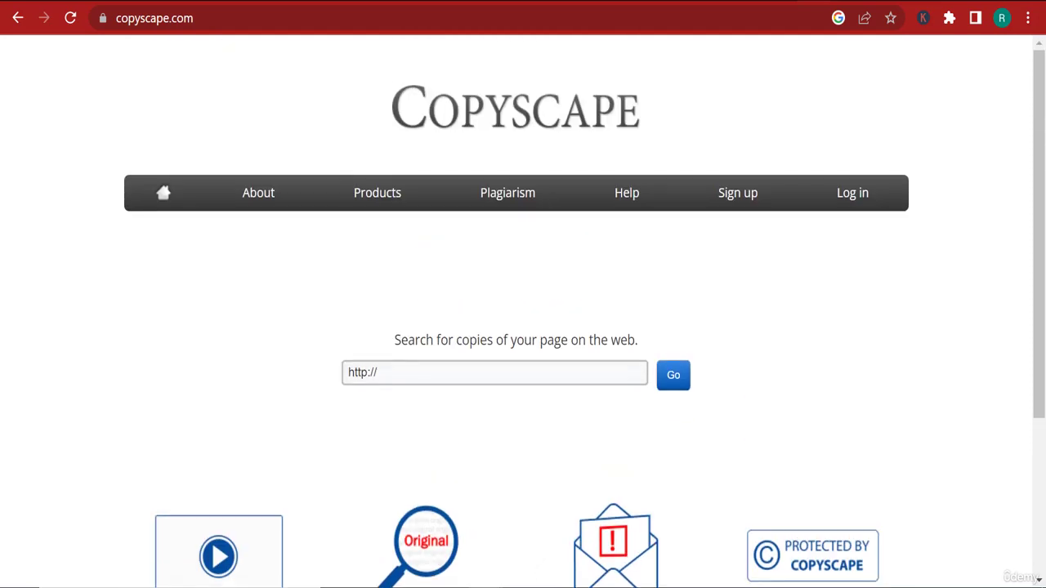
Switch back to the Grammarly document, run the plagiarism check, and examine the matched sources for the first two sentences.
{"action": "key", "text": "ctrl+Tab"}
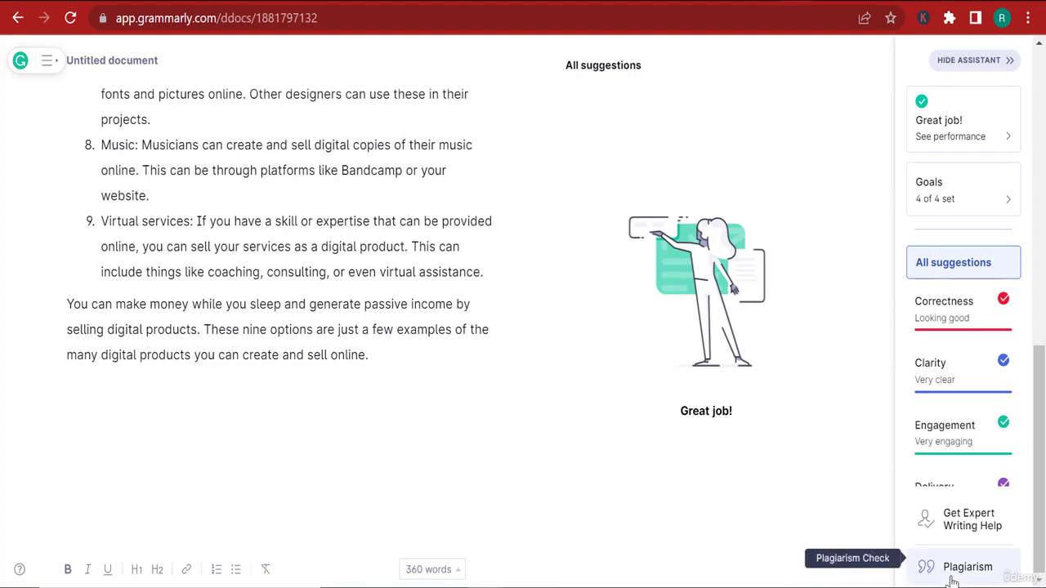
{"action": "left_click", "coordinate": [952, 576]}
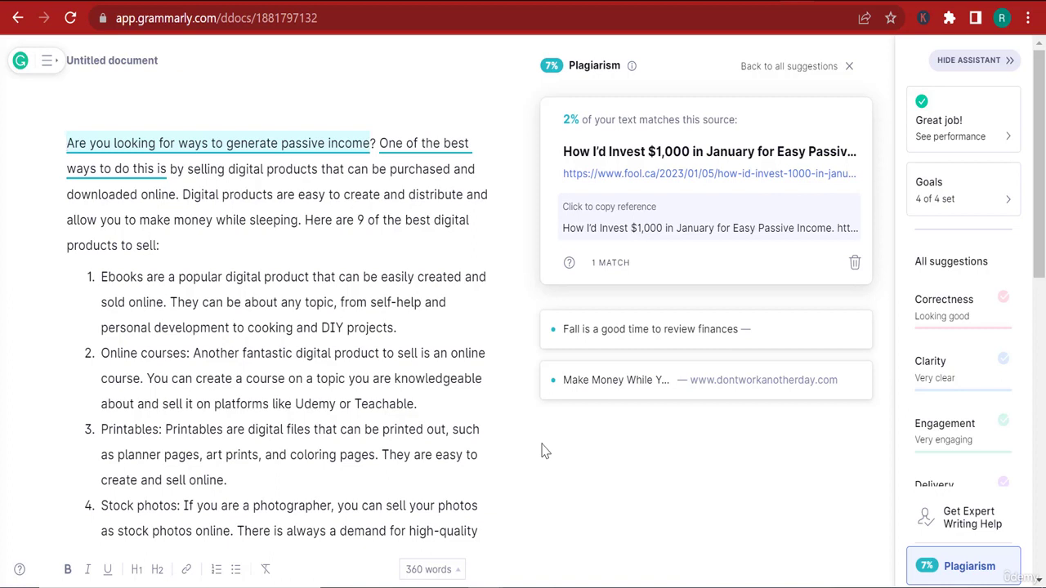
{"action": "left_click", "coordinate": [662, 331]}
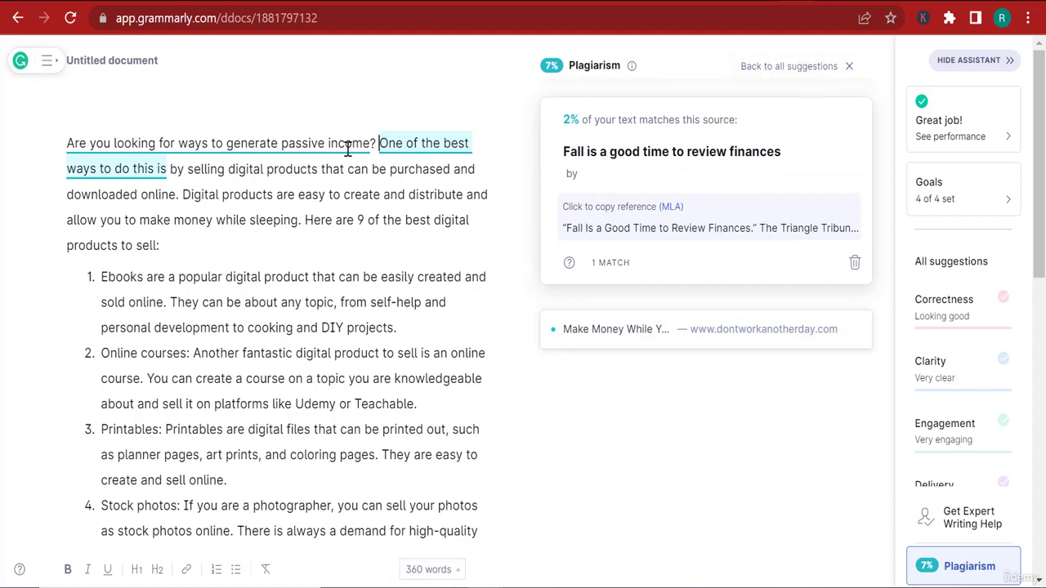
{"action": "left_click", "coordinate": [304, 143]}
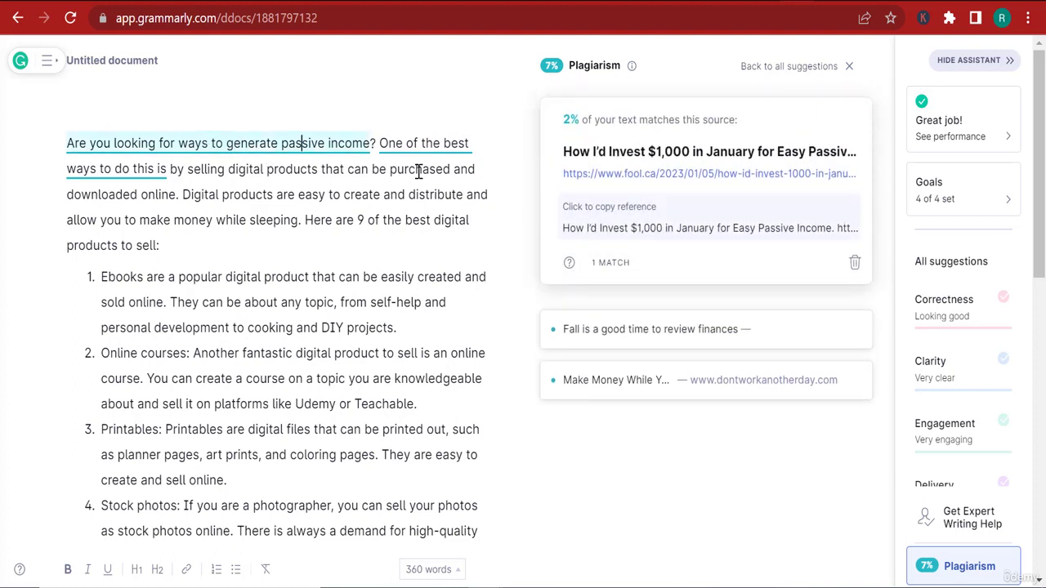
In the opening sentence, replace "looking" with "seeking" and delete the word "for".
{"action": "double_click", "coordinate": [145, 145]}
{"action": "type", "text": "seeking"}
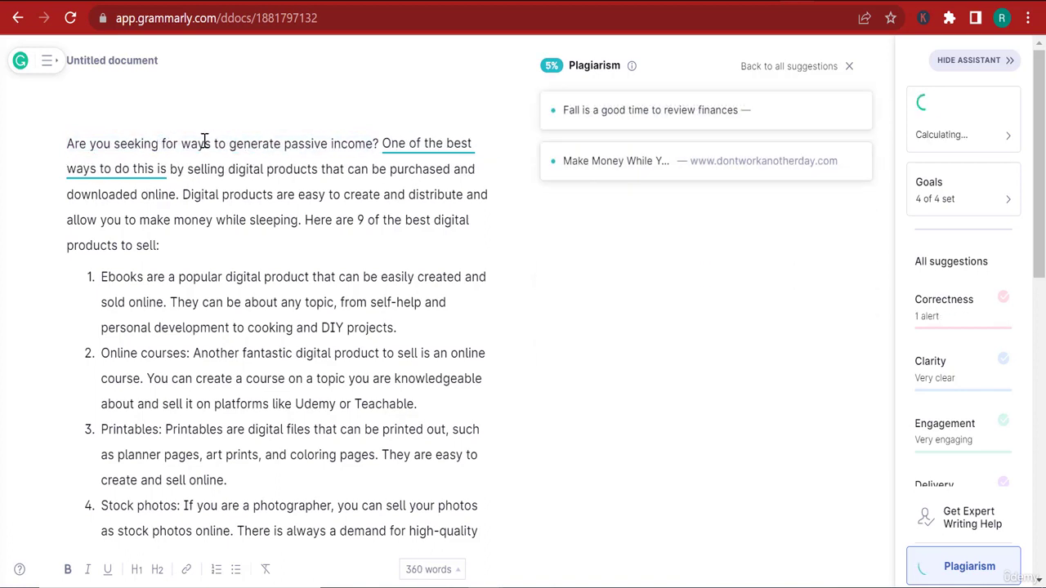
{"action": "double_click", "coordinate": [168, 144]}
{"action": "key", "text": "BackSpace"}
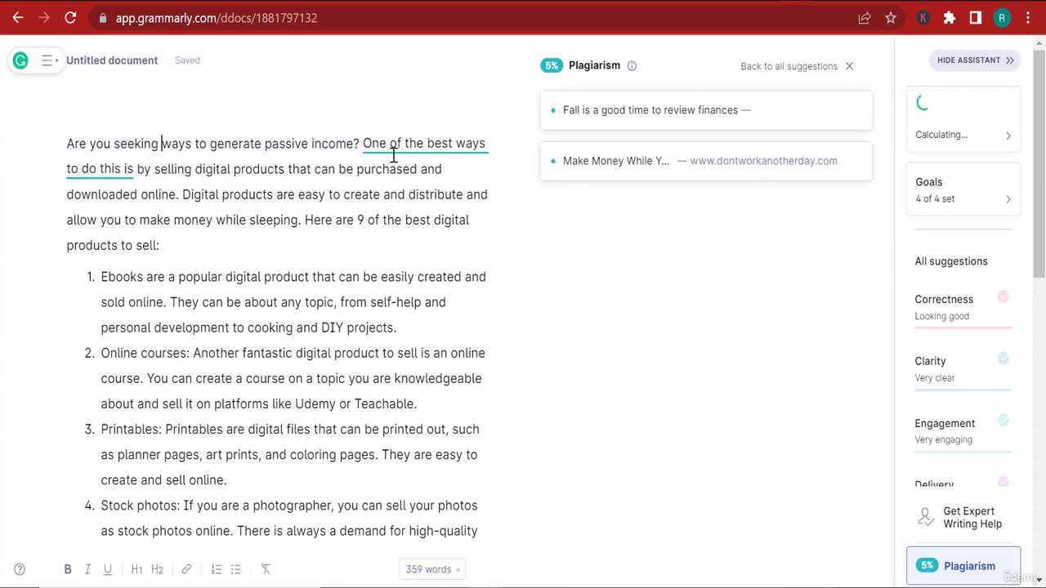
{"action": "left_click_drag", "start_coordinate": [360, 143], "coordinate": [56, 151]}
{"action": "left_click", "coordinate": [266, 142]}
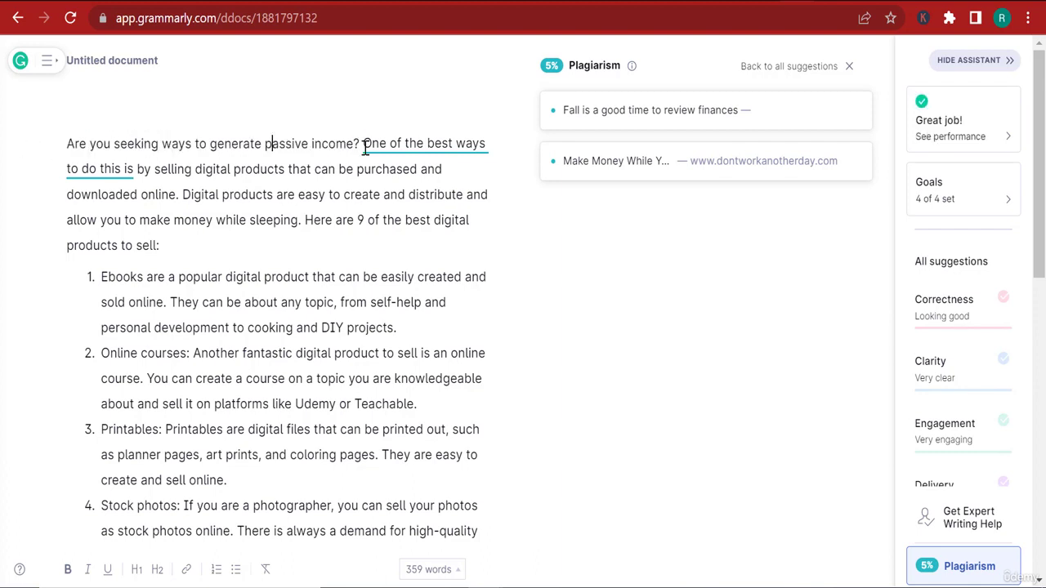
Replace "best" with "many" in the plagiarism-flagged sentence "One of the best ways to do this is".
{"action": "left_click", "coordinate": [400, 143]}
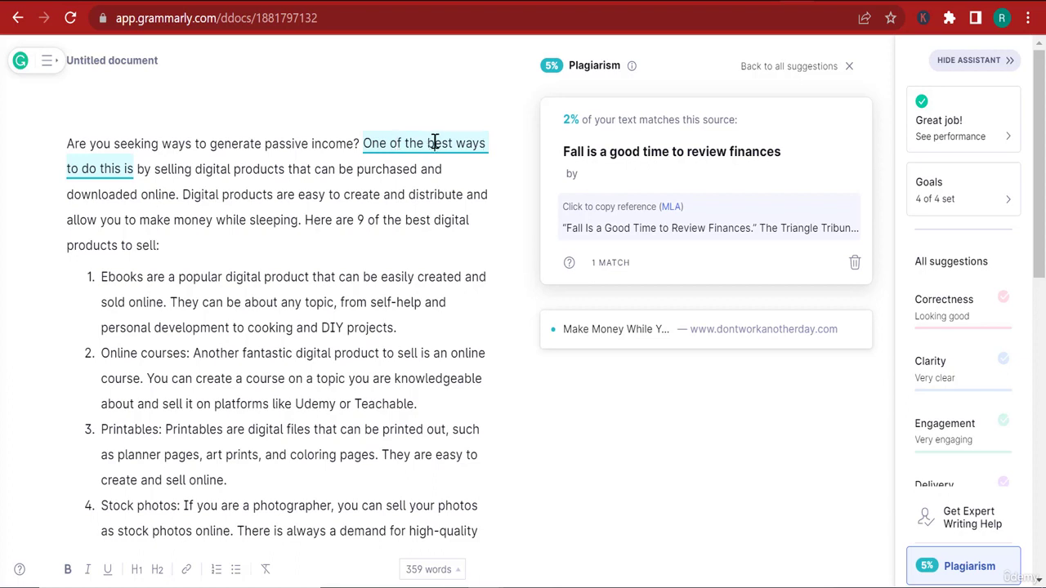
{"action": "double_click", "coordinate": [437, 143]}
{"action": "key", "text": "BackSpace"}
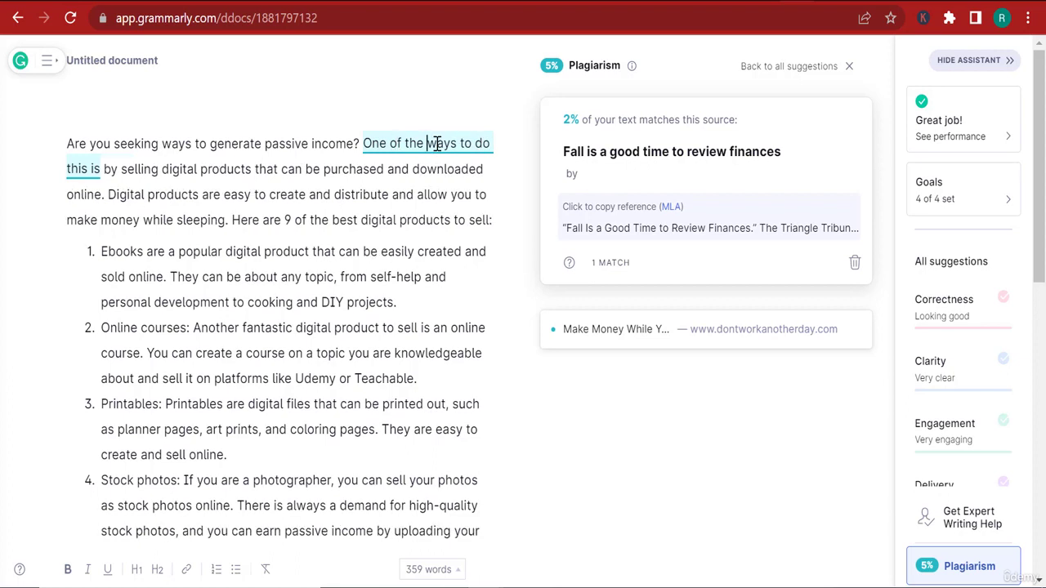
{"action": "type", "text": "many"}
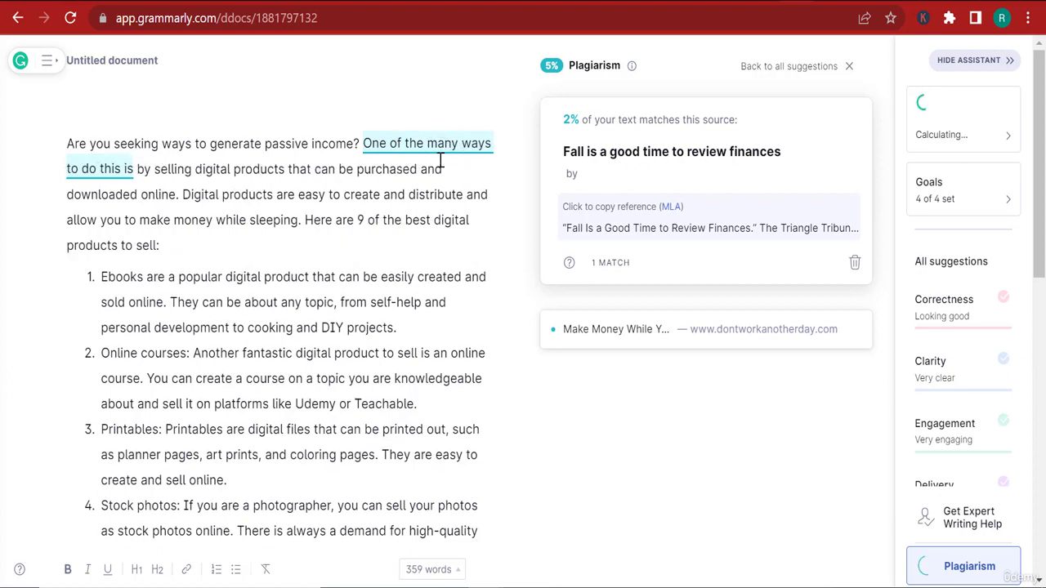
{"action": "left_click", "coordinate": [123, 170]}
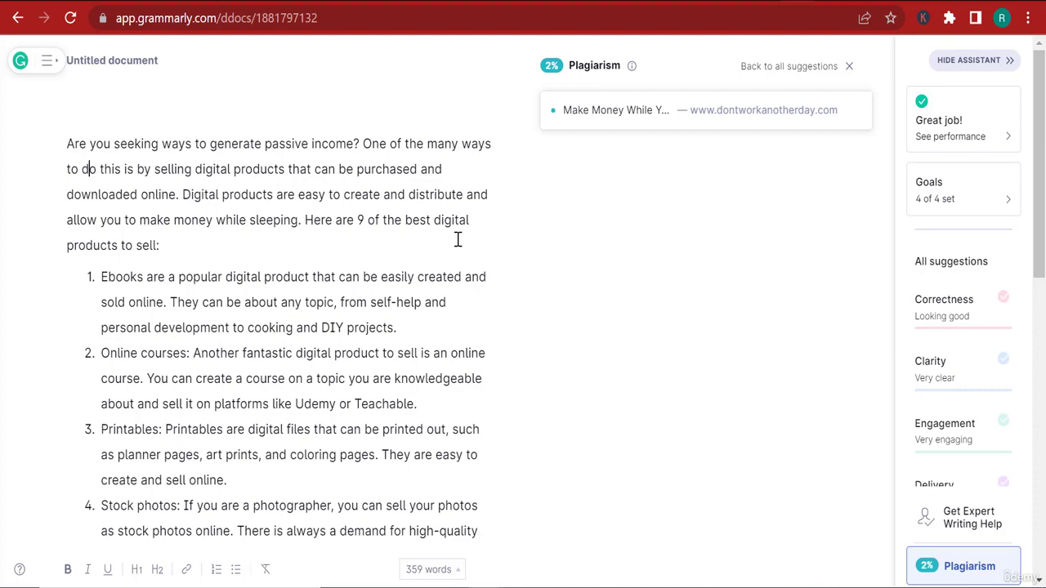
Open the remaining plagiarism match and replace "make" with "earn" in the closing paragraph's "You can make money while you sleep and".
{"action": "left_click", "coordinate": [656, 123]}
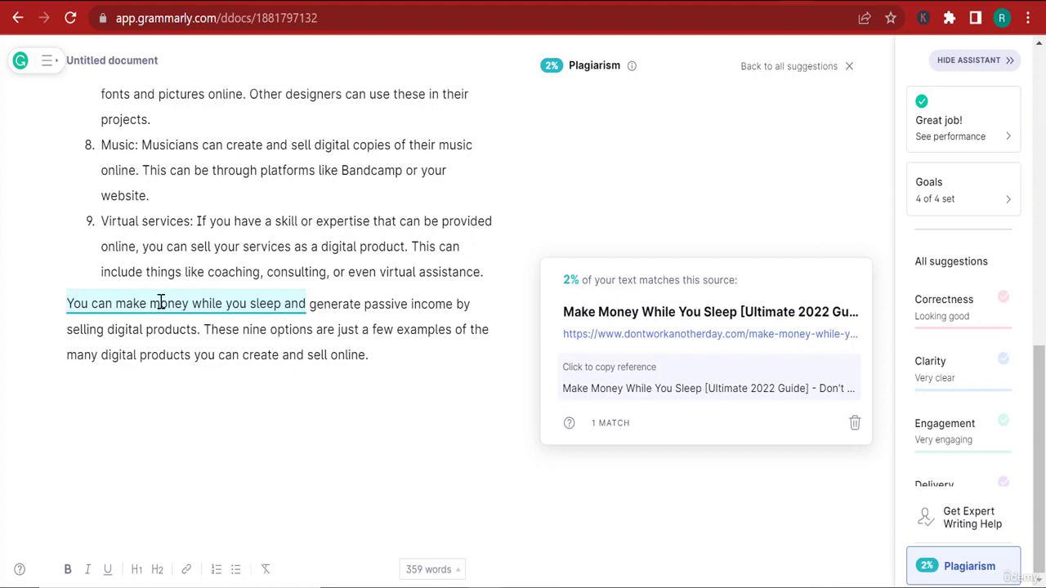
{"action": "double_click", "coordinate": [134, 304]}
{"action": "type", "text": "earn"}
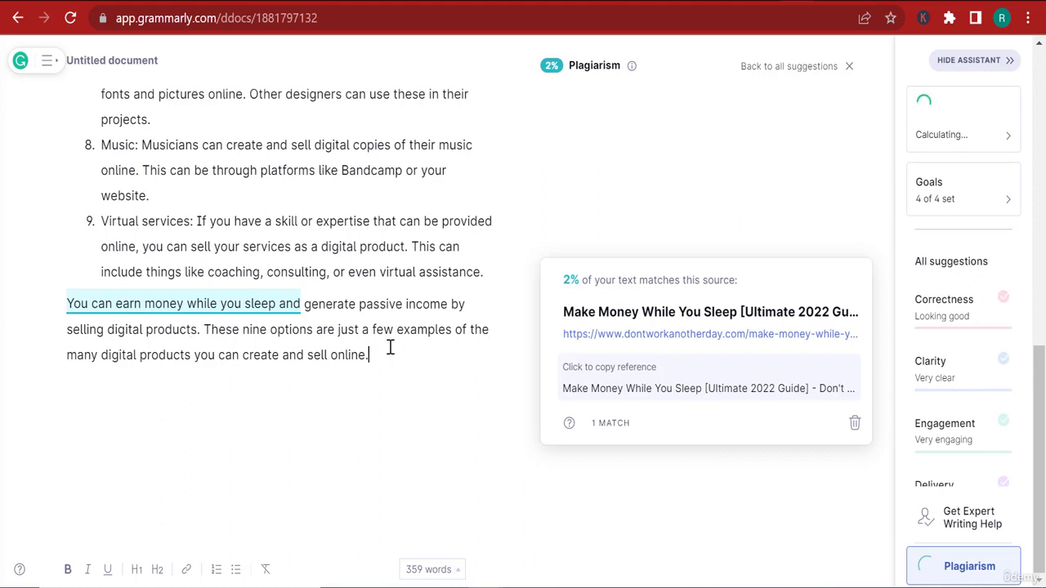
{"action": "left_click", "coordinate": [364, 304]}
{"action": "left_click", "coordinate": [299, 304]}
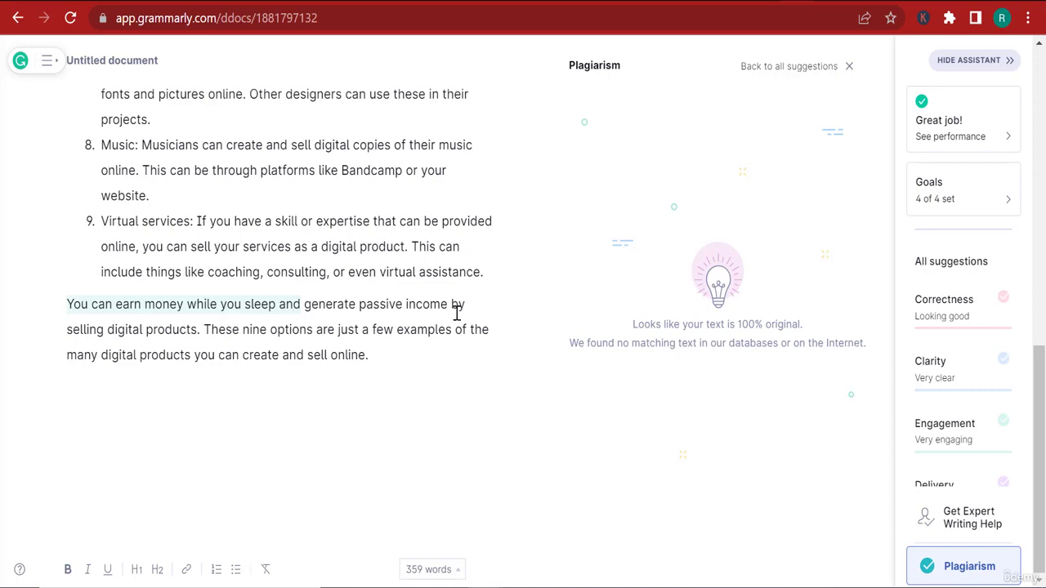
Select the whole corrected article, from the closing paragraph up to the opening sentence, and copy it.
{"action": "scroll", "coordinate": [387, 416], "scroll_direction": "up", "scroll_amount": 3}
{"action": "scroll", "coordinate": [376, 432], "scroll_direction": "down", "scroll_amount": 3}
{"action": "left_click_drag", "start_coordinate": [391, 372], "coordinate": [40, 144]}
{"action": "right_click", "coordinate": [160, 219]}
{"action": "left_click", "coordinate": [250, 283]}
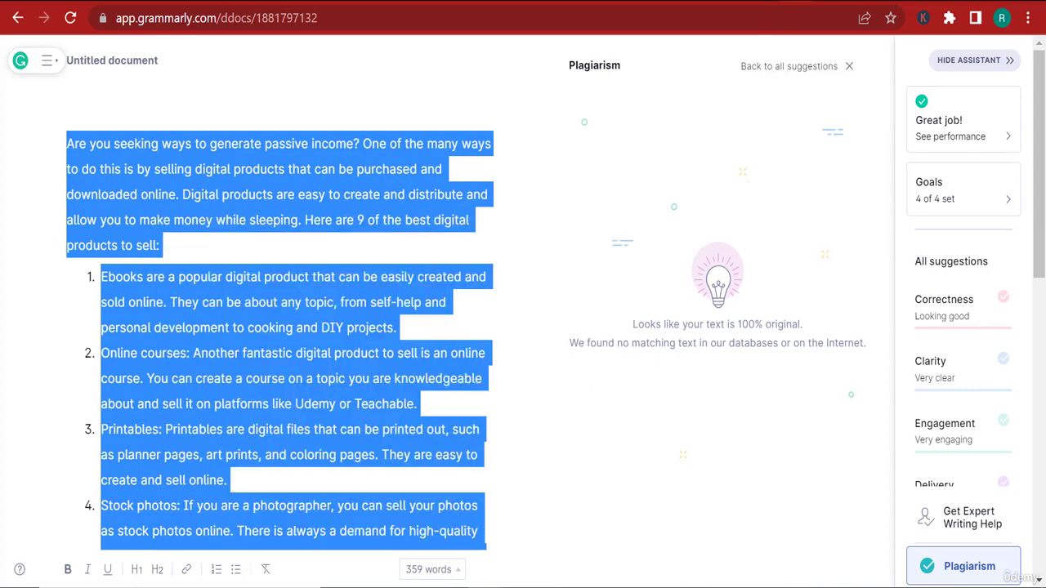
Switch to the Medium draft and delete all the old article text below the image caption.
{"action": "left_click", "coordinate": [755, 3]}
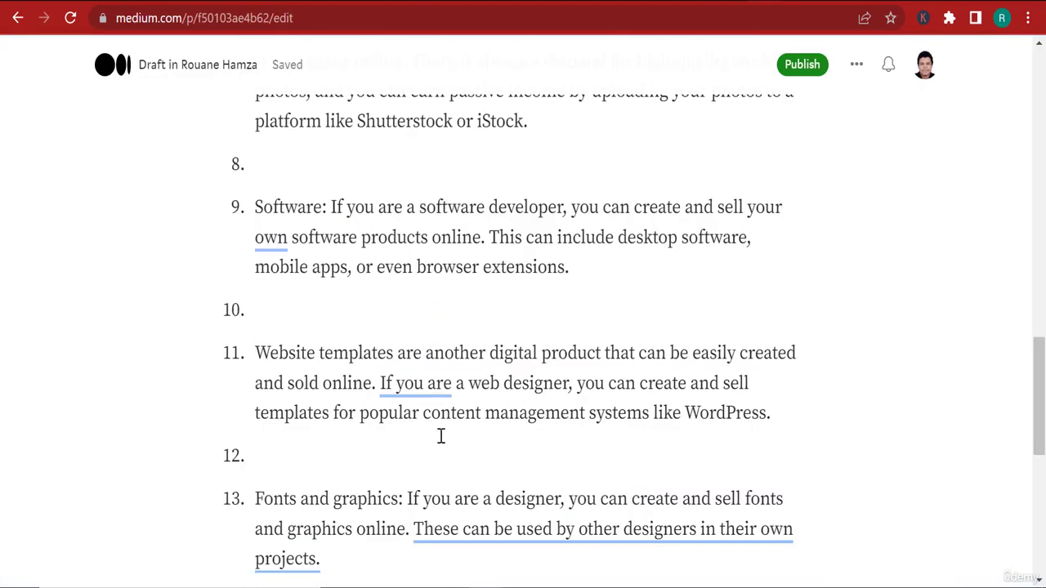
{"action": "scroll", "coordinate": [441, 436], "scroll_direction": "down", "scroll_amount": 6}
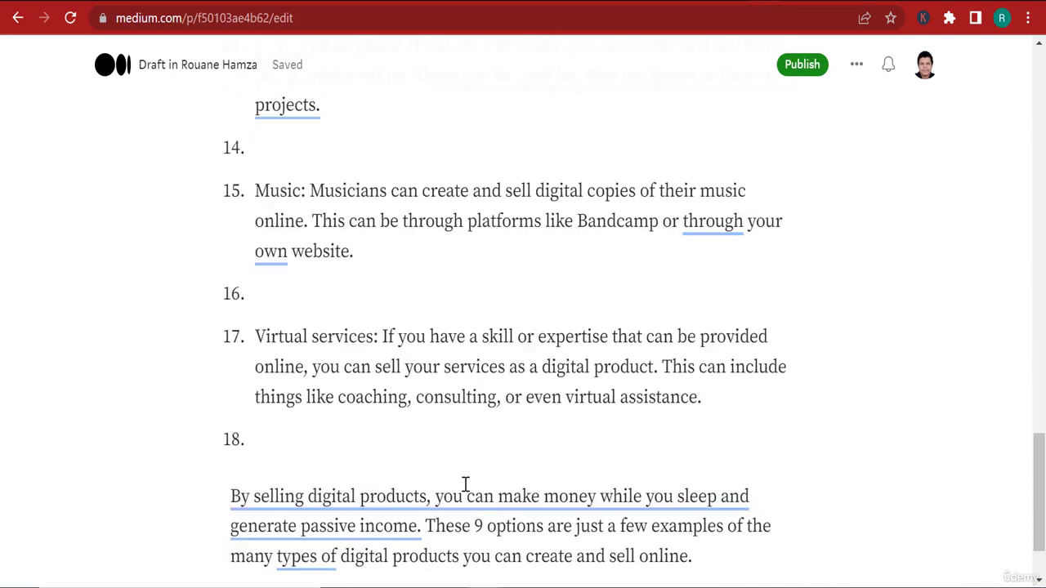
{"action": "left_click_drag", "start_coordinate": [787, 465], "coordinate": [155, 276]}
{"action": "key", "text": "BackSpace"}
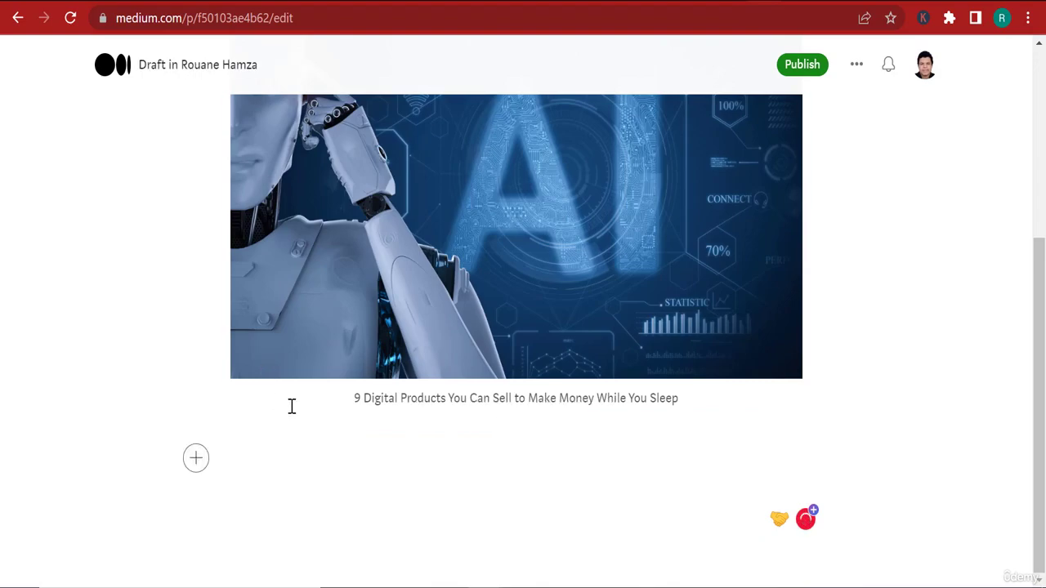
Paste the corrected article below the image caption in the draft and look over the inserted text.
{"action": "key", "text": "ctrl+z"}
{"action": "scroll", "coordinate": [292, 401], "scroll_direction": "up", "scroll_amount": 10}
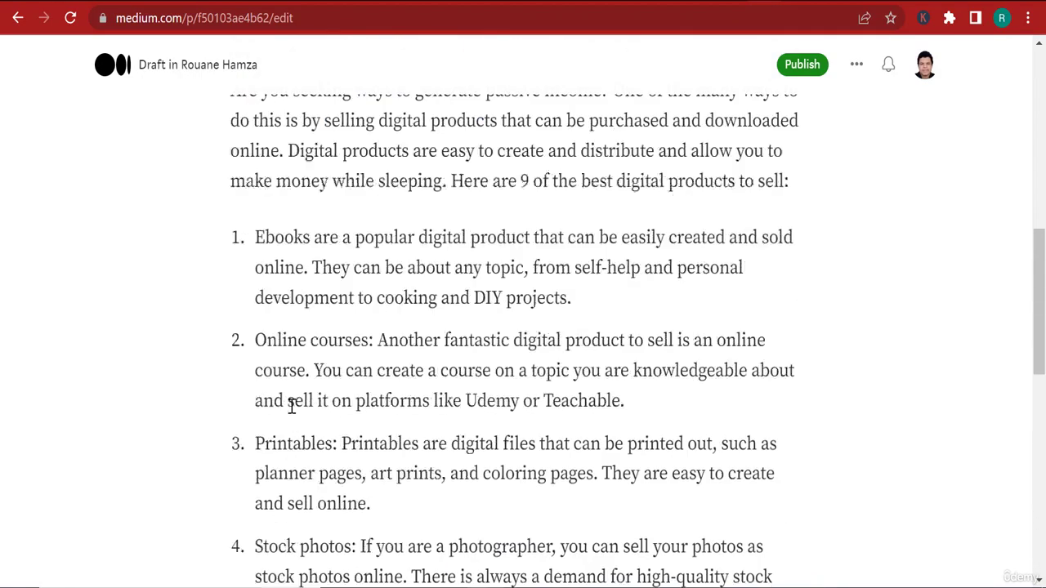
{"action": "scroll", "coordinate": [448, 430], "scroll_direction": "down", "scroll_amount": 3}
{"action": "scroll", "coordinate": [528, 410], "scroll_direction": "up", "scroll_amount": 1}
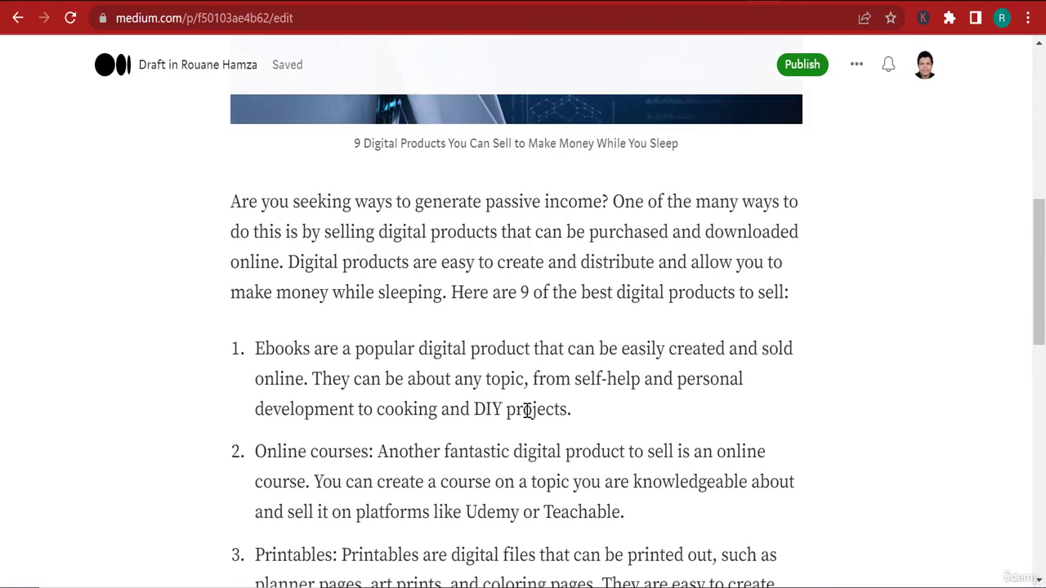